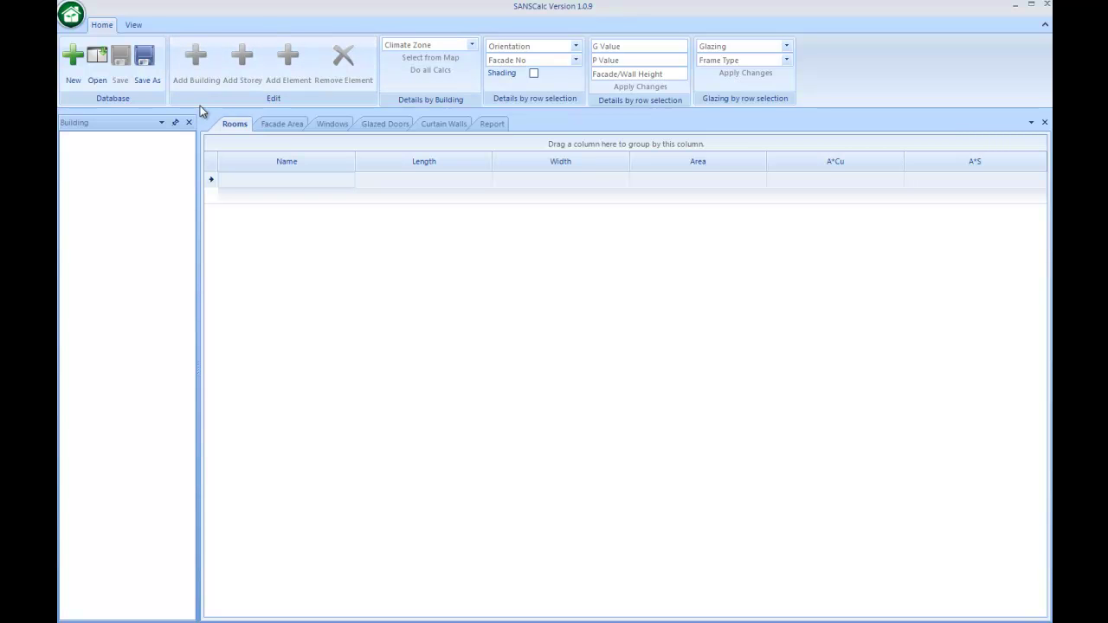
- Create a new database file named Project Name in the Documents library
left_click(73, 78)
left_click(196, 340)
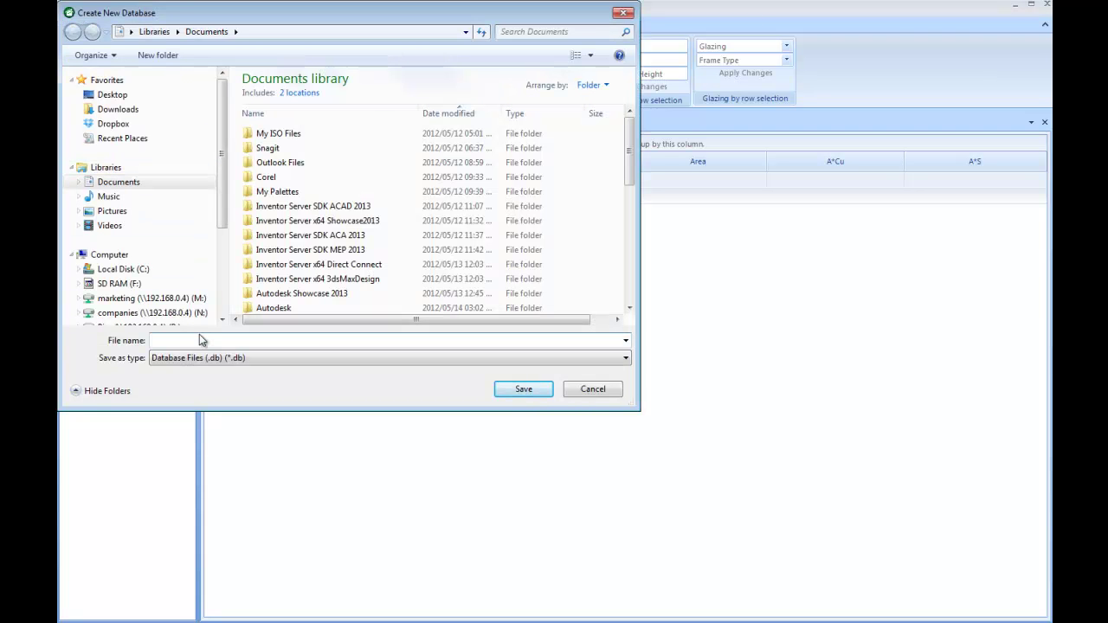
type("Project Name")
left_click(495, 392)
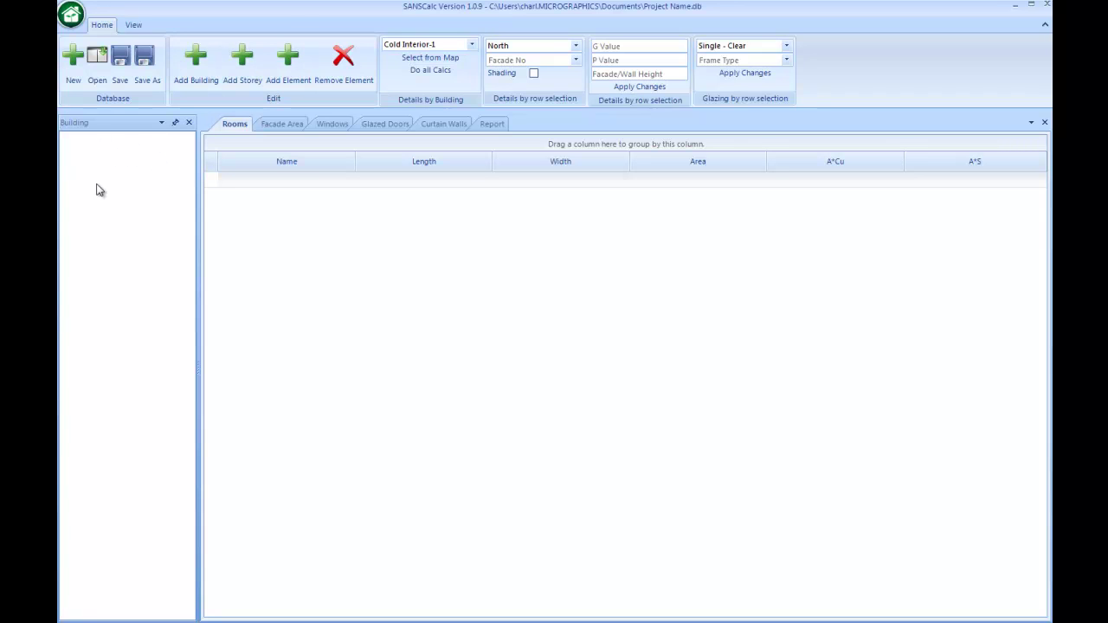
- Add a building to the project and rename it Blg 1
left_click(198, 79)
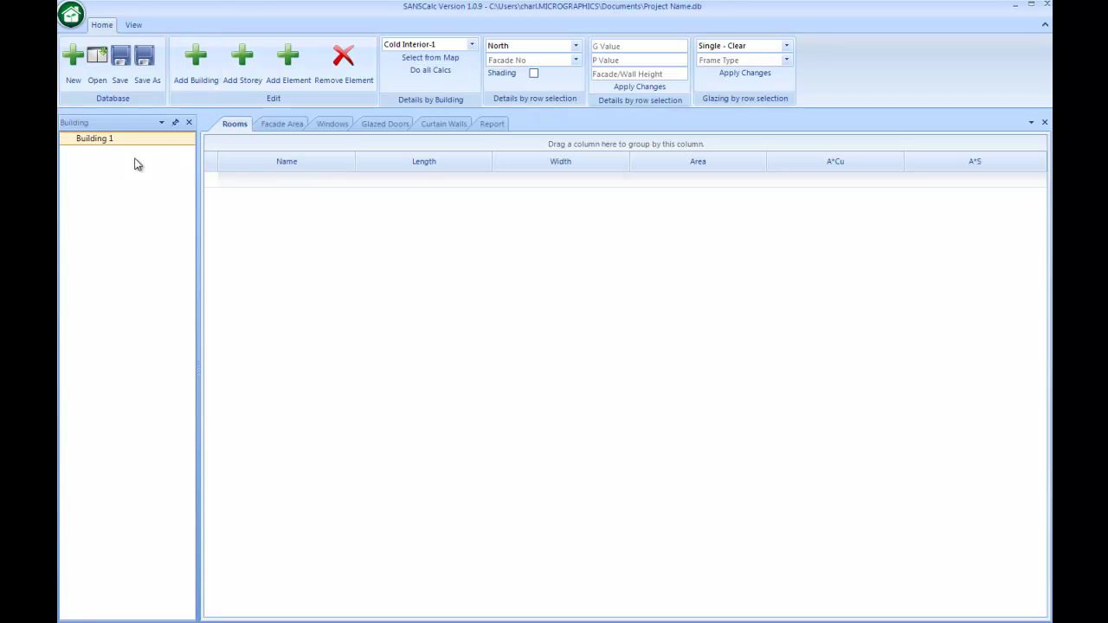
right_click(112, 146)
left_click(129, 151)
type("Blg 1")
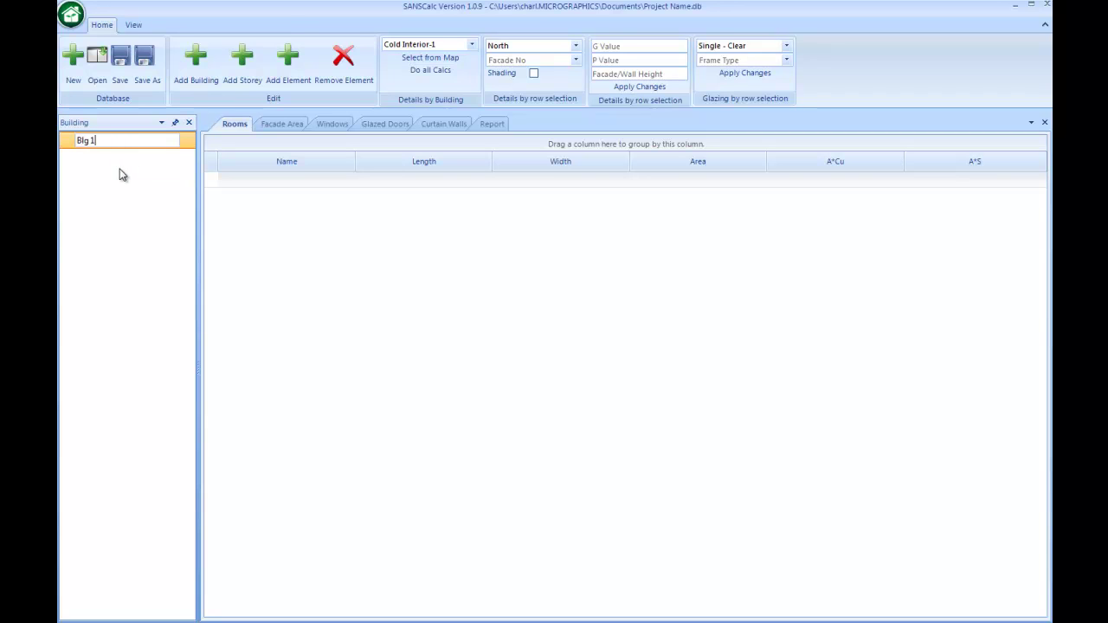
key("Return")
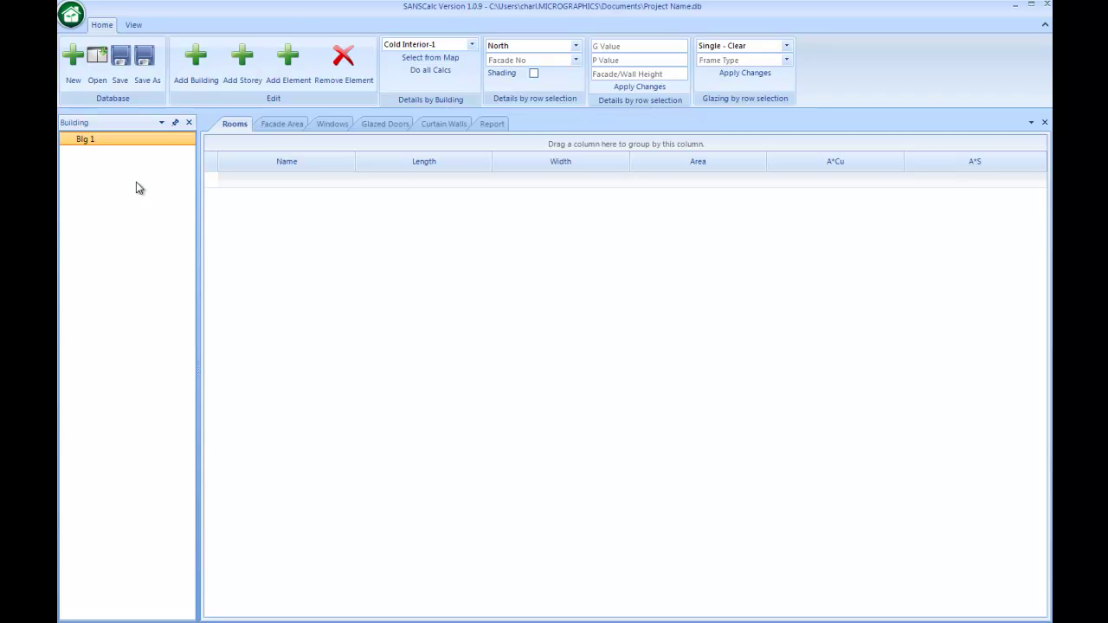
- Add a second building to the project and add two storeys under Blg 1
left_click(200, 61)
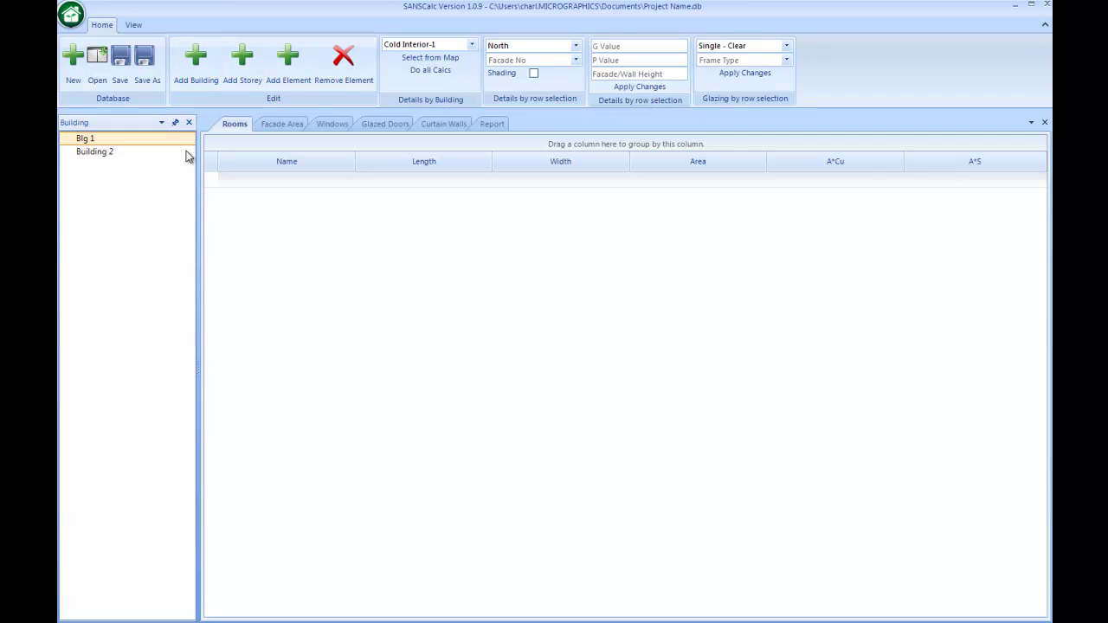
left_click(113, 140)
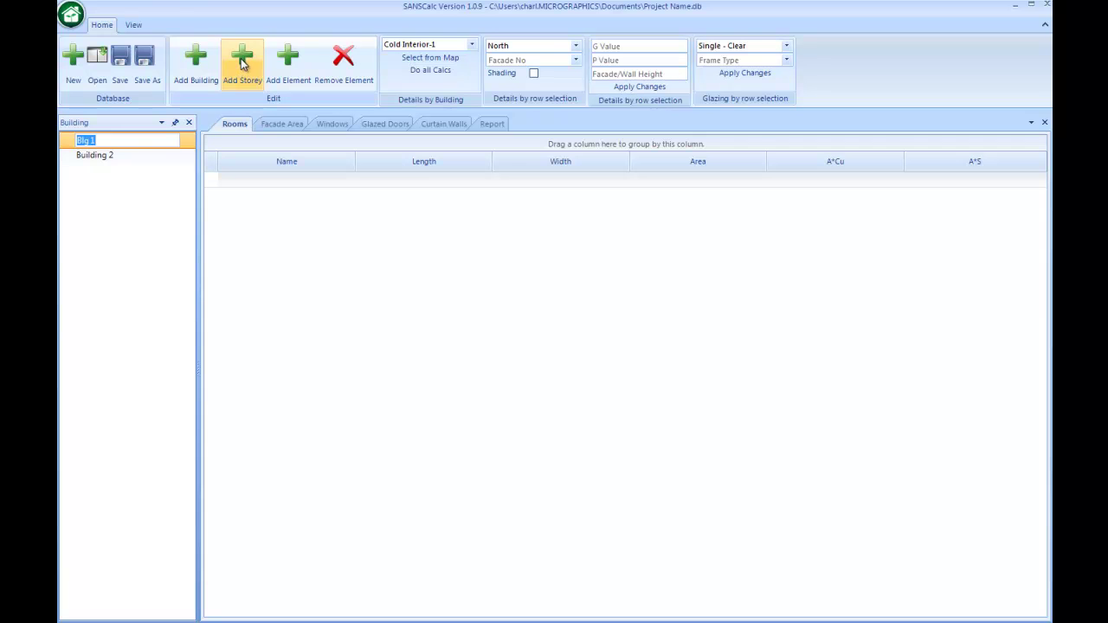
left_click(243, 60)
left_click(244, 61)
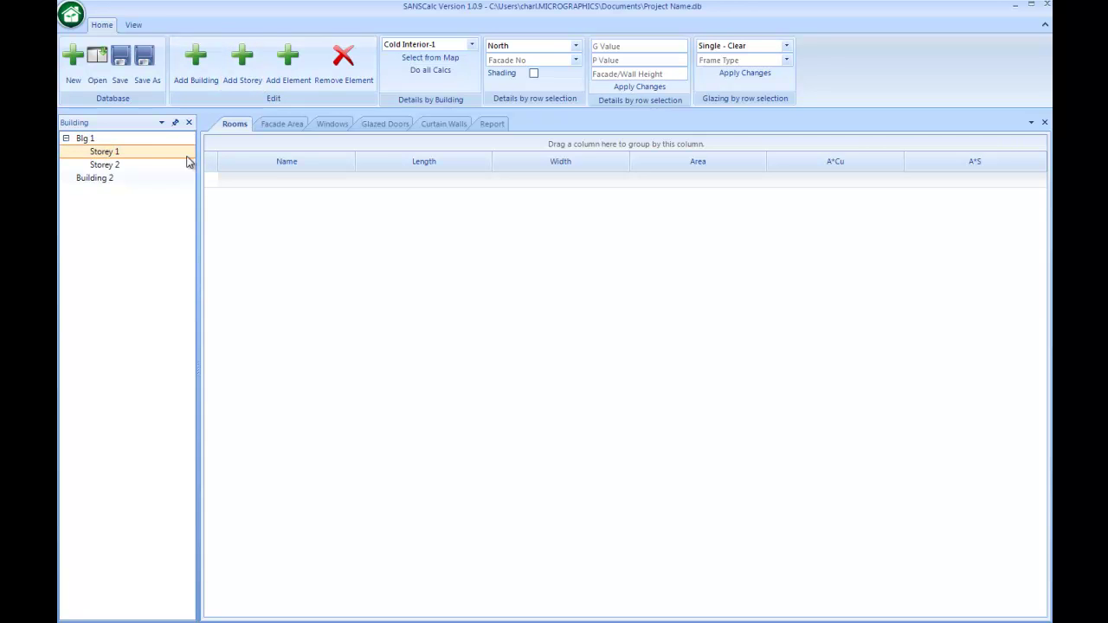
- Rename the first storey of Blg 1 to Ground Storey
right_click(118, 154)
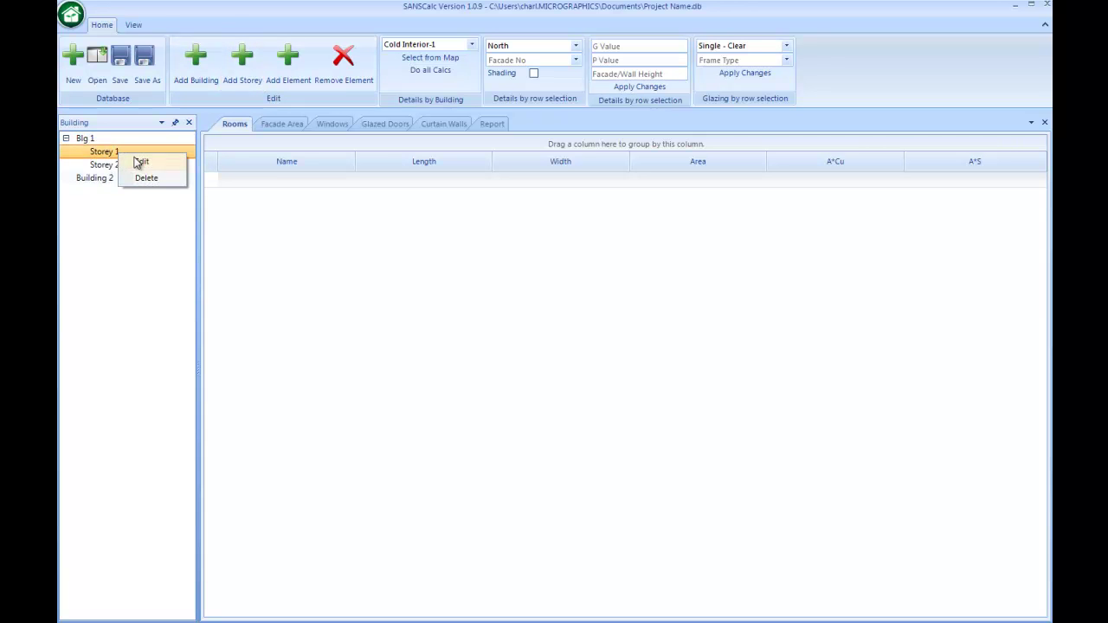
left_click(161, 166)
type("Groun")
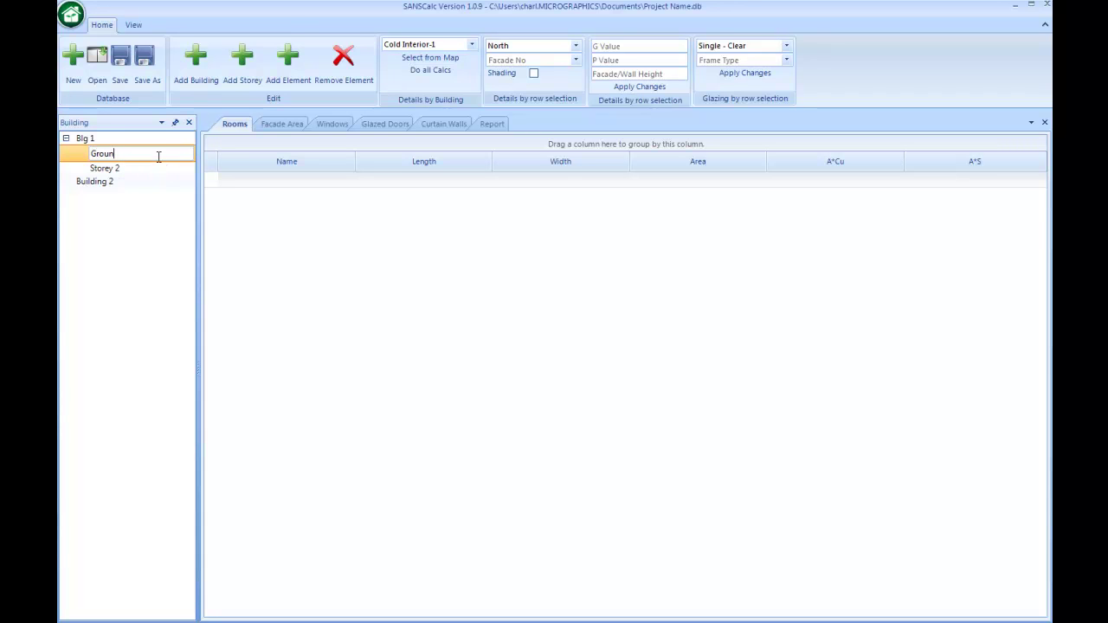
type("d Storey")
key("Return")
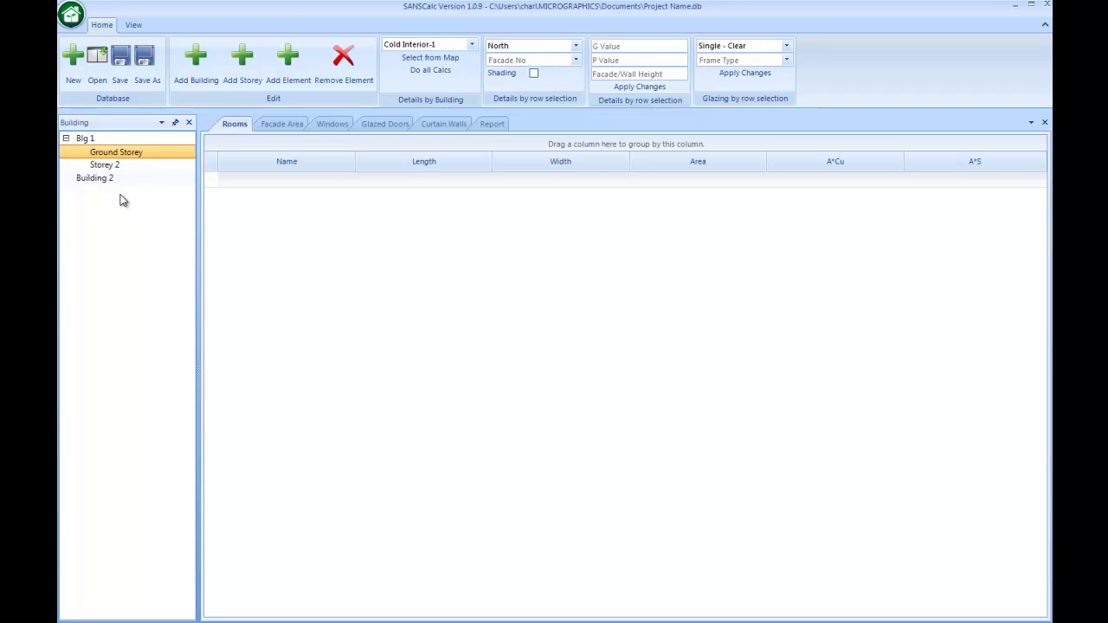
- Set the climate zone to Temperate coastal-4 by picking the southern coastal area on the climatic zones map
left_click(473, 45)
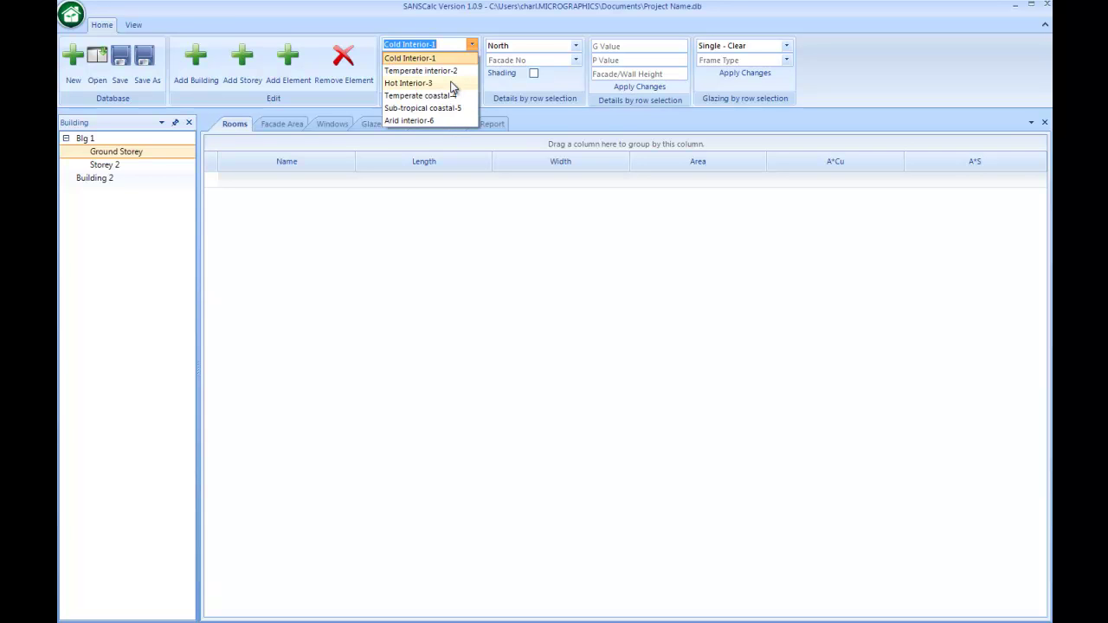
left_click(450, 84)
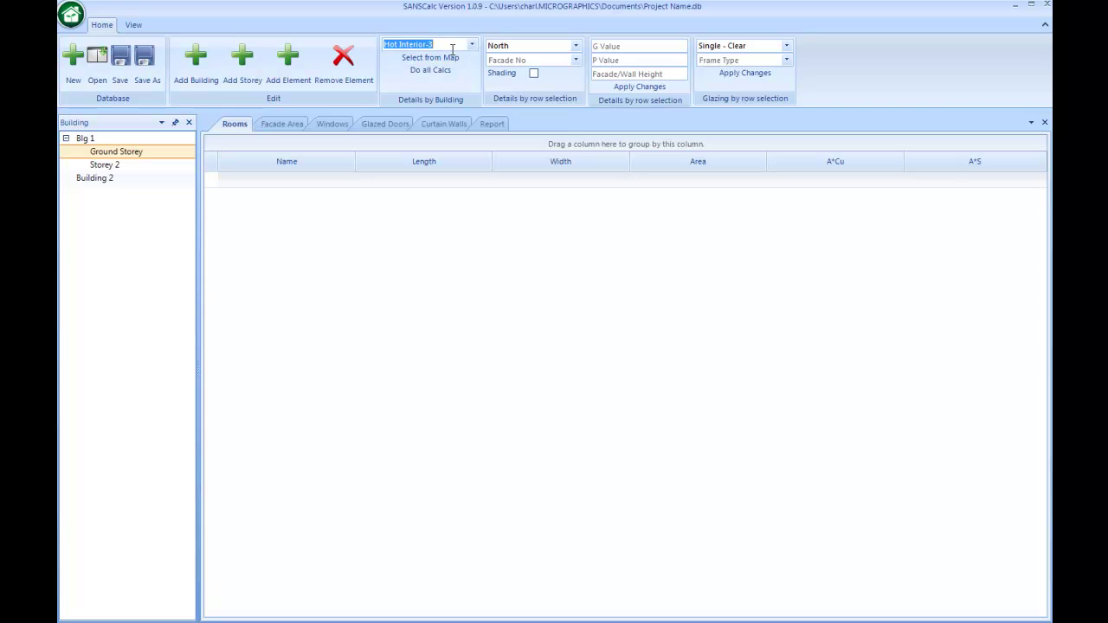
left_click(460, 61)
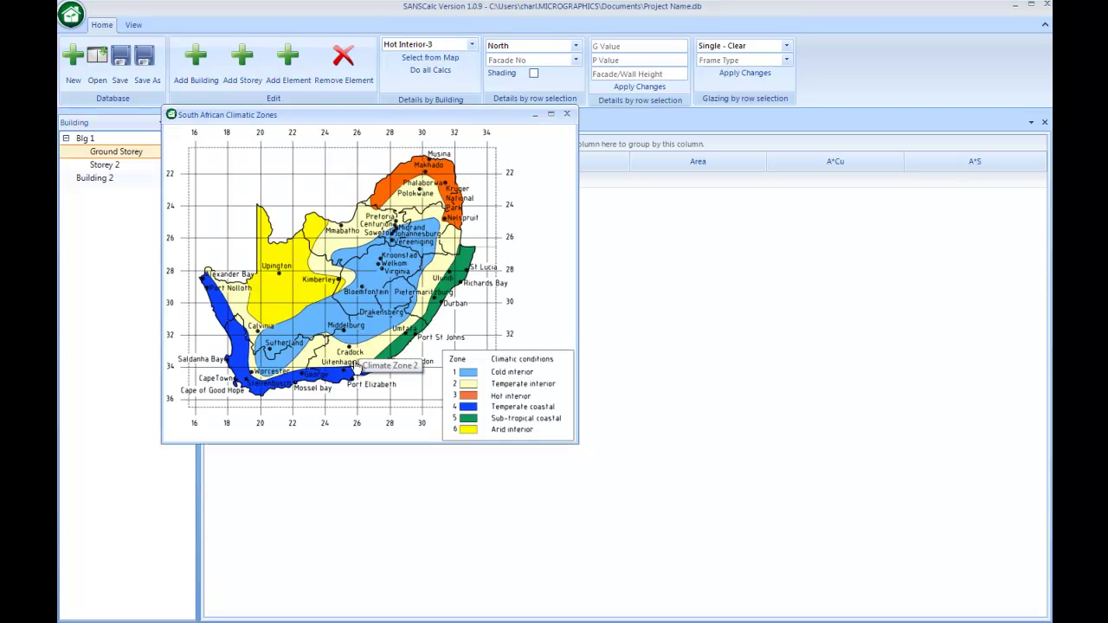
left_click(354, 379)
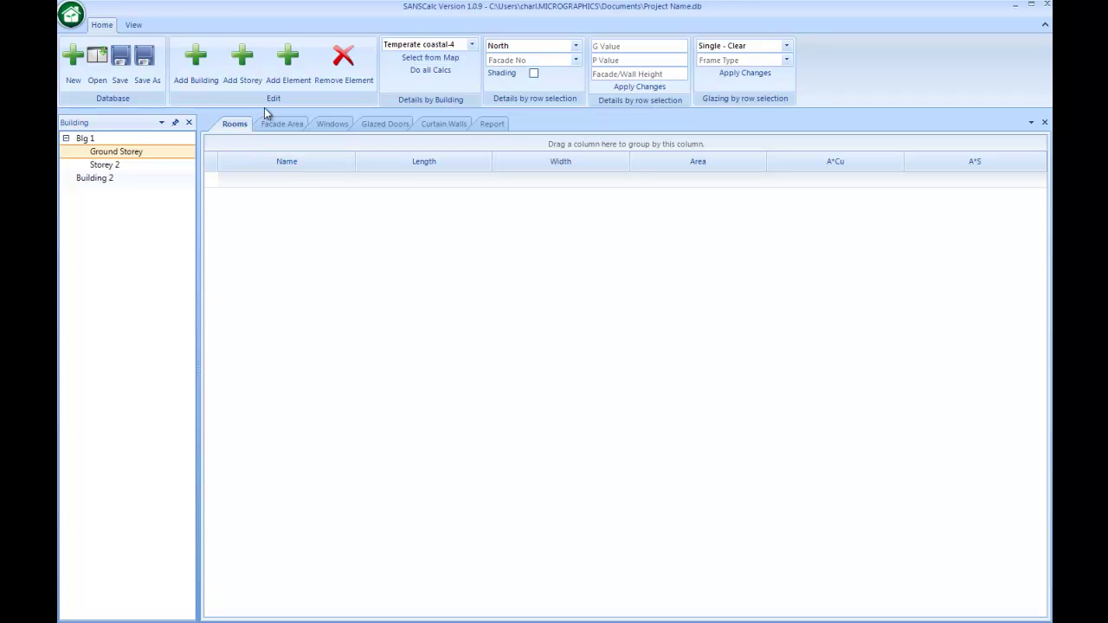
- Add a room named Room 1 to the Ground Storey with length 10 and width 5
left_click(290, 74)
left_click(262, 179)
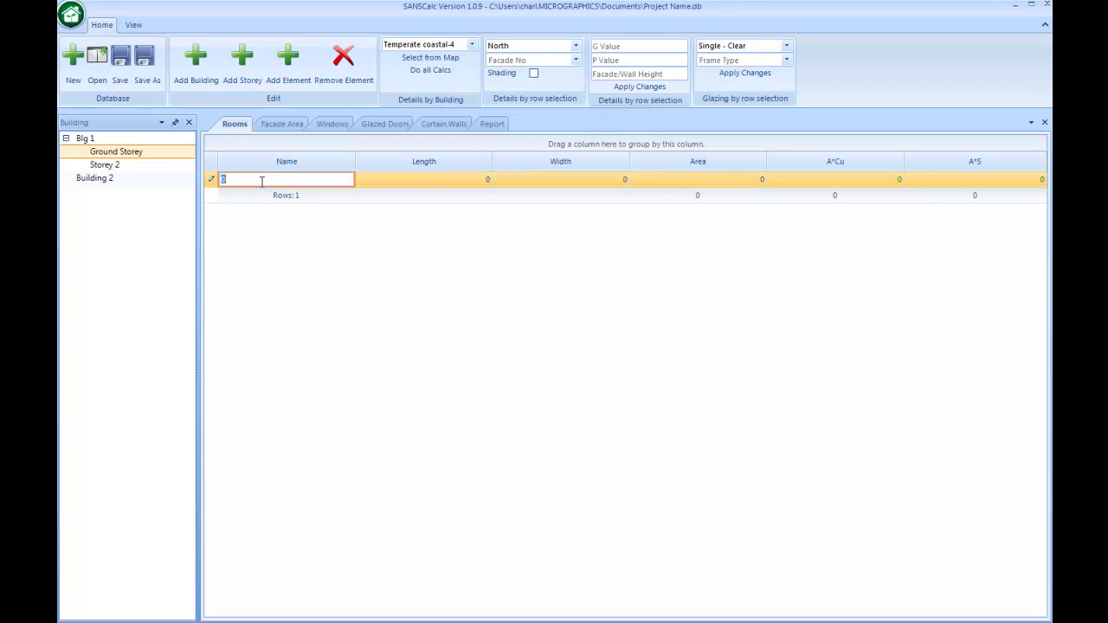
type("Room 1")
key("Tab")
type("10")
key("Tab")
type("5")
key("Tab")
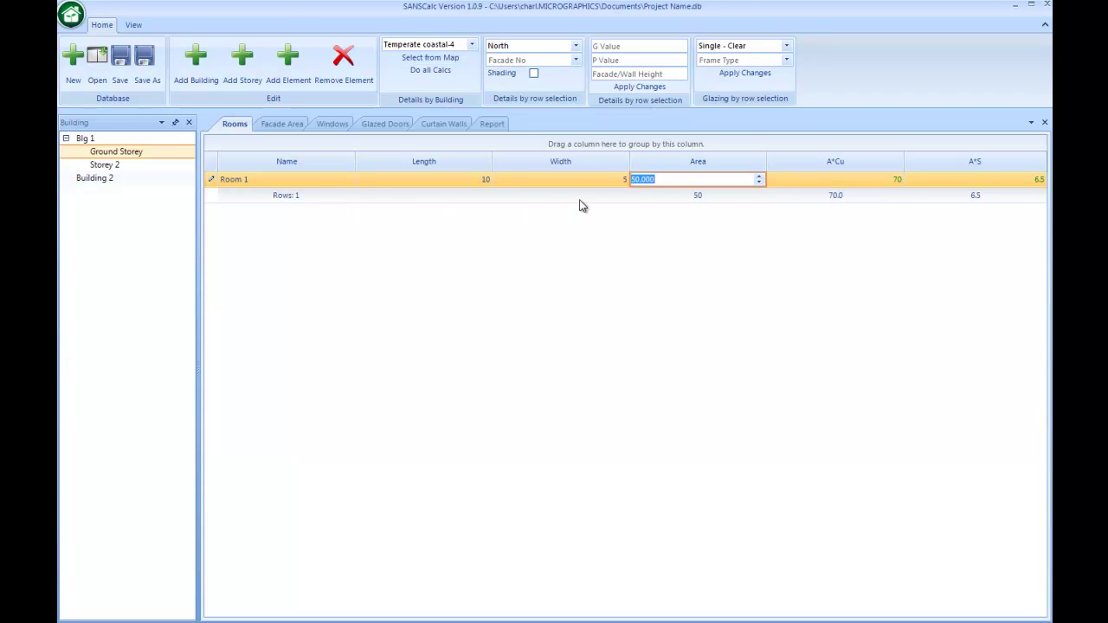
key("Return")
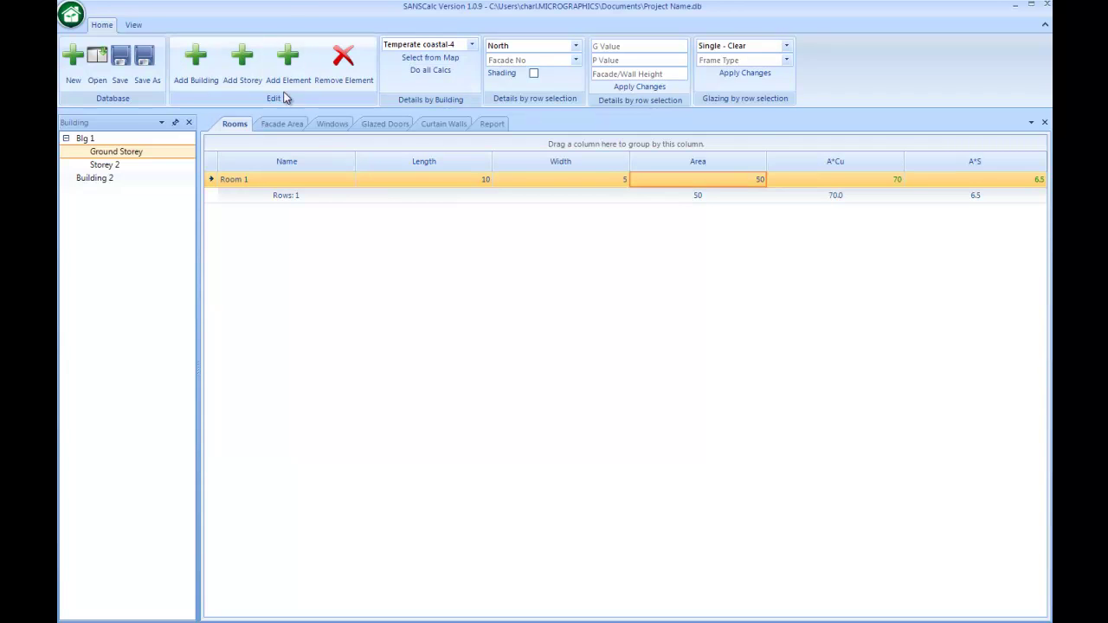
- Add a second room named Room 2 and enter its area directly as 33
left_click(288, 65)
left_click(271, 196)
type("R")
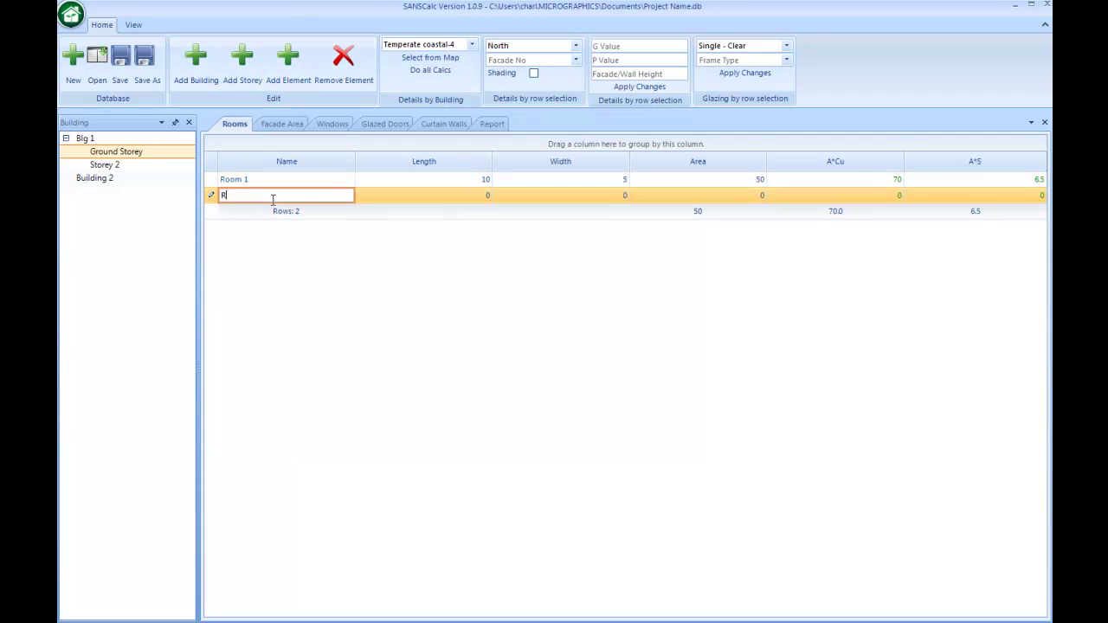
type("oom 2")
key("Return")
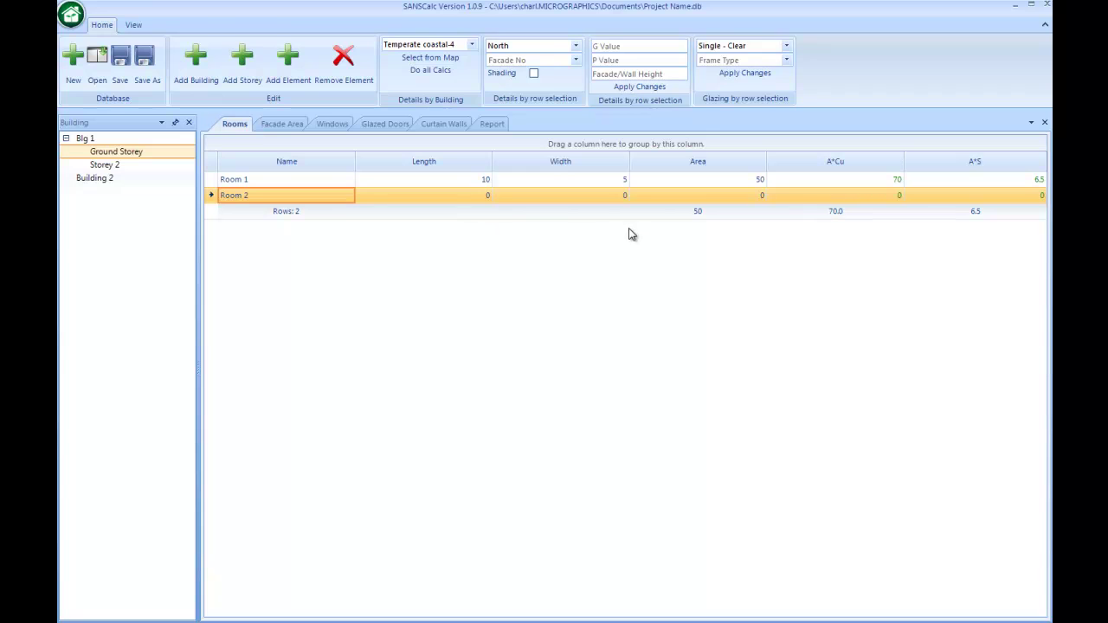
left_click(679, 195)
type("33")
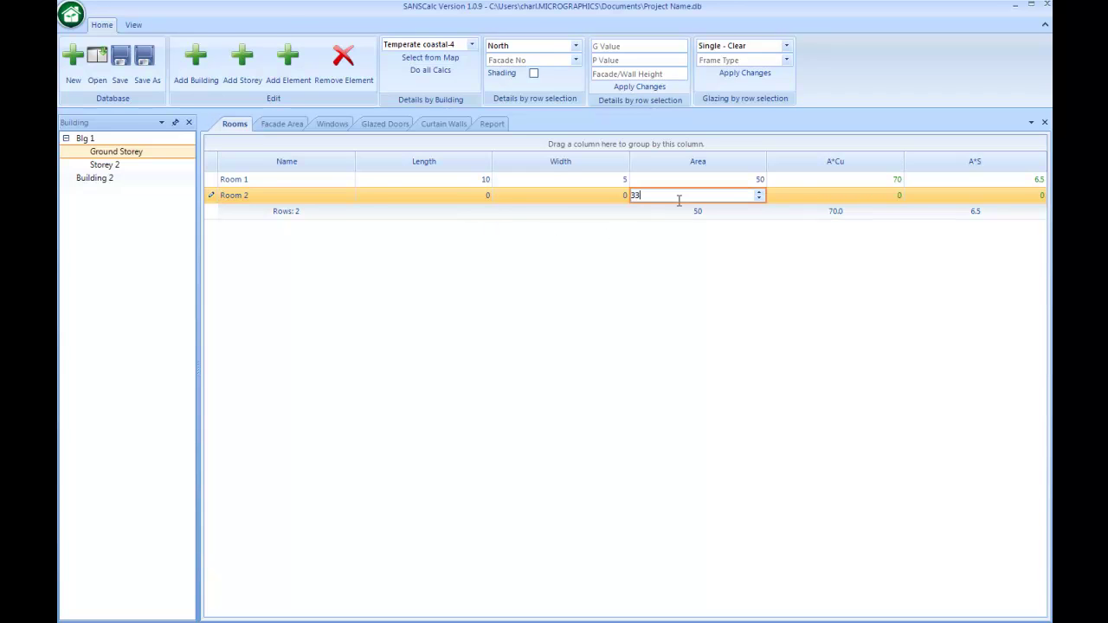
key("Return")
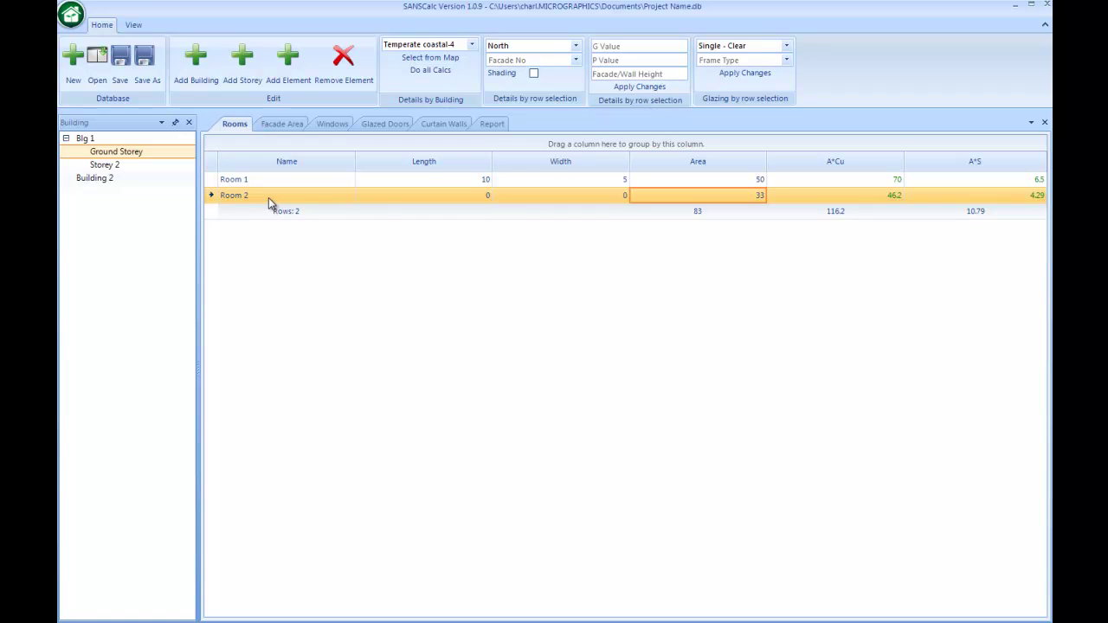
- Add a window element to the Ground Storey and set its mark to w1
left_click(328, 127)
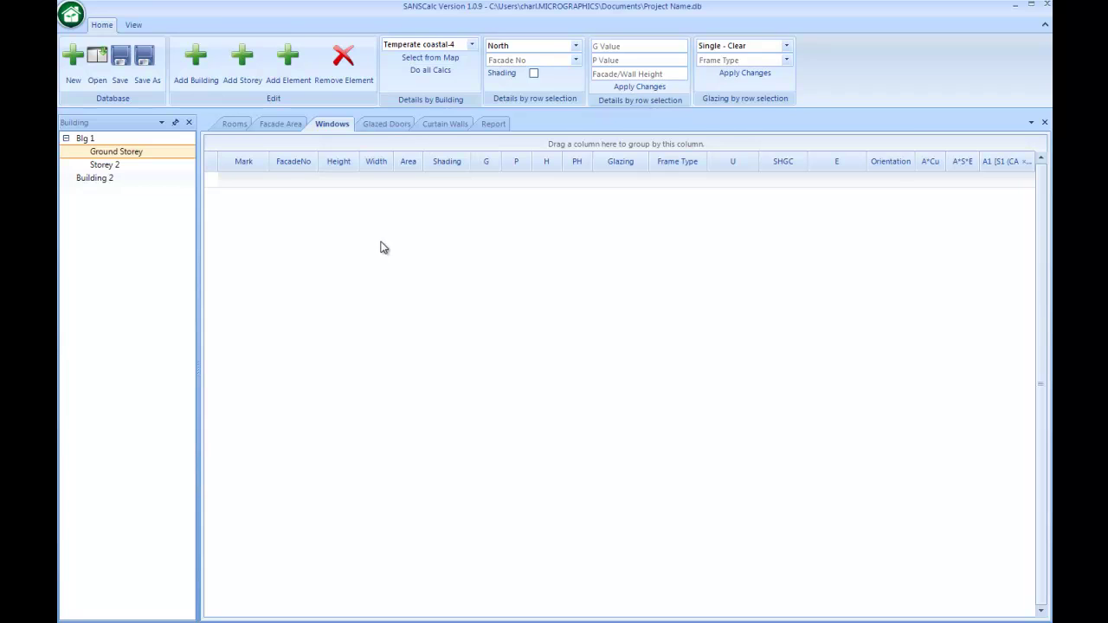
left_click(286, 65)
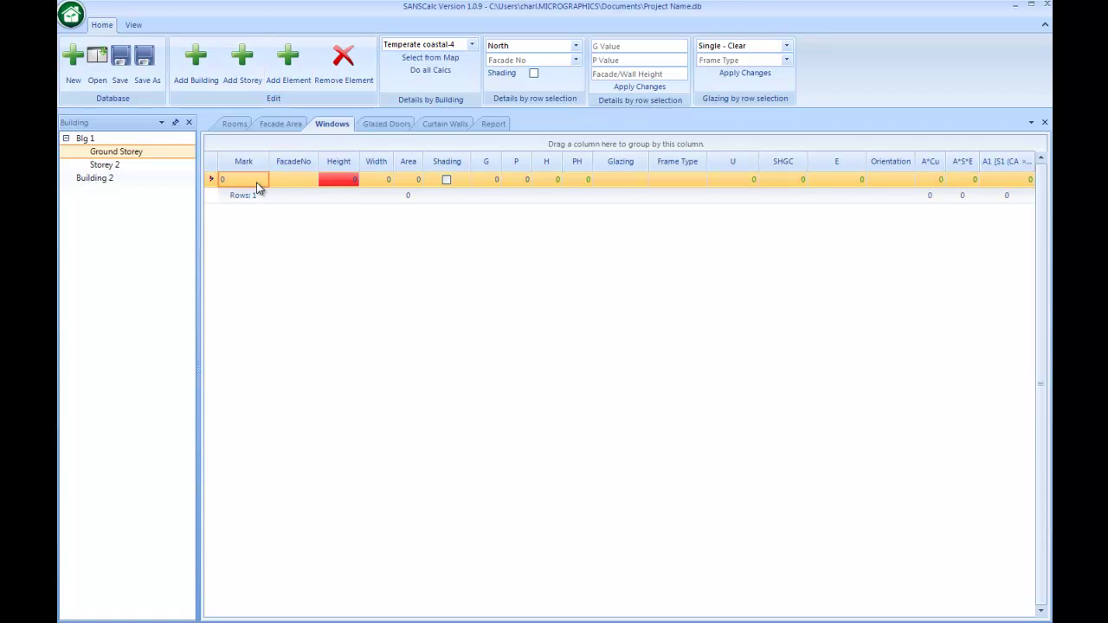
type("w1")
left_click(302, 224)
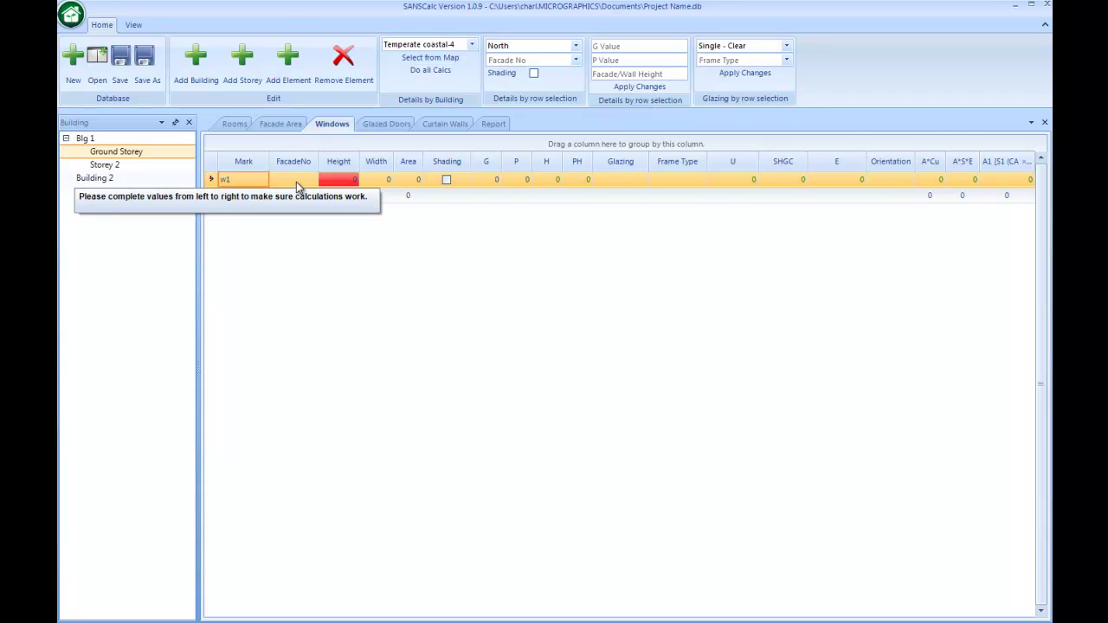
- Set window w1's height to 1.2 and its width to 1.8
left_click(331, 179)
type("1.2")
left_click(337, 211)
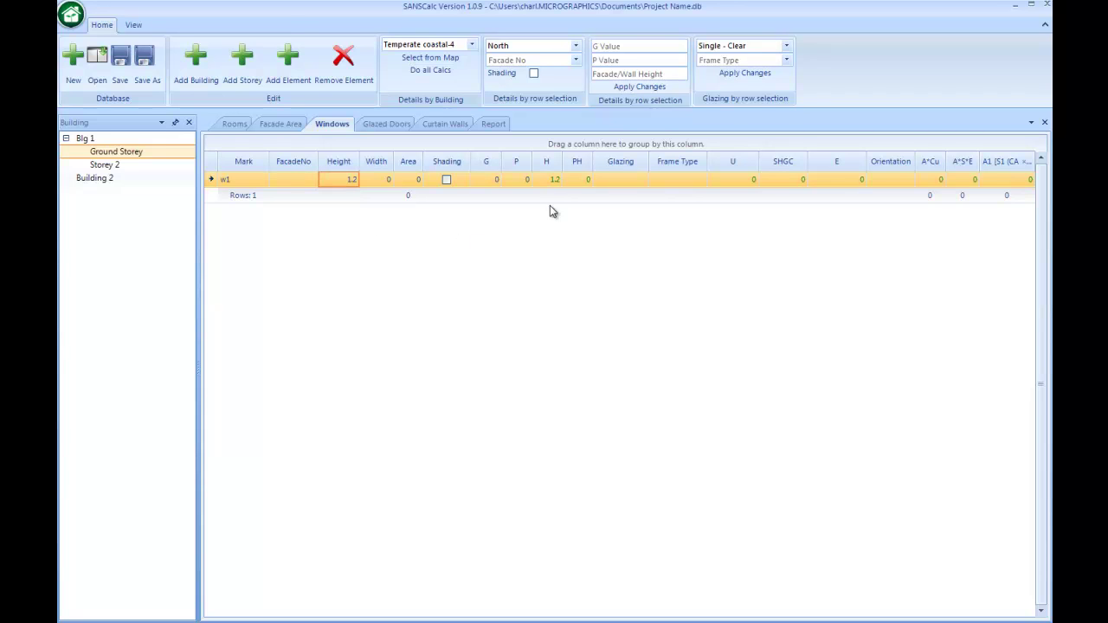
left_click(372, 180)
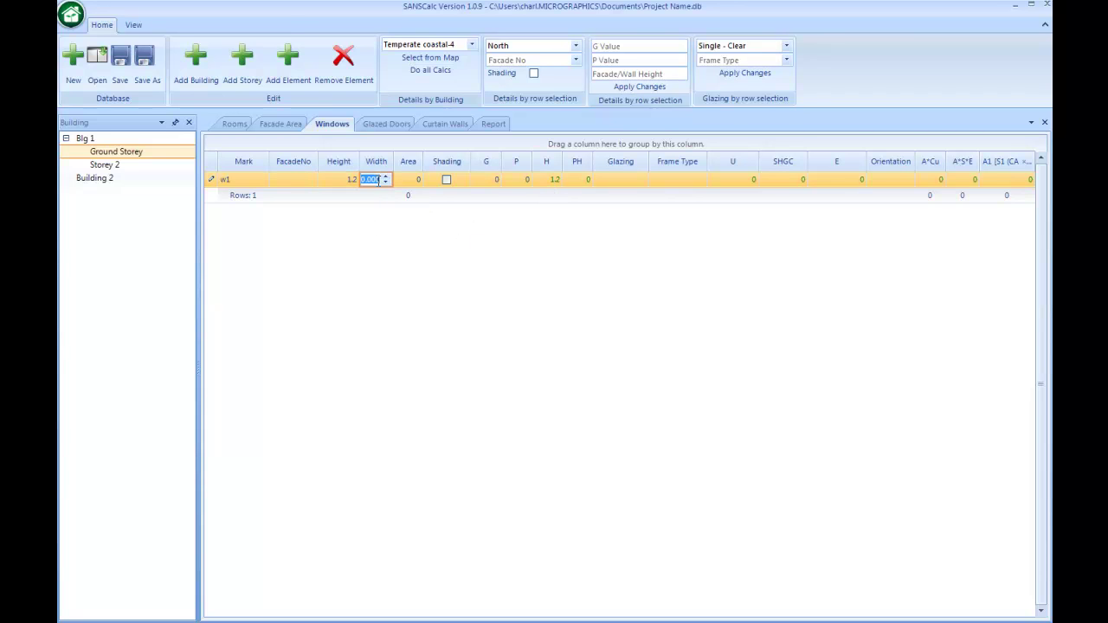
type("1.8")
left_click(417, 221)
- Turn on the adjustable shading option for window w1
mouse_move(465, 170)
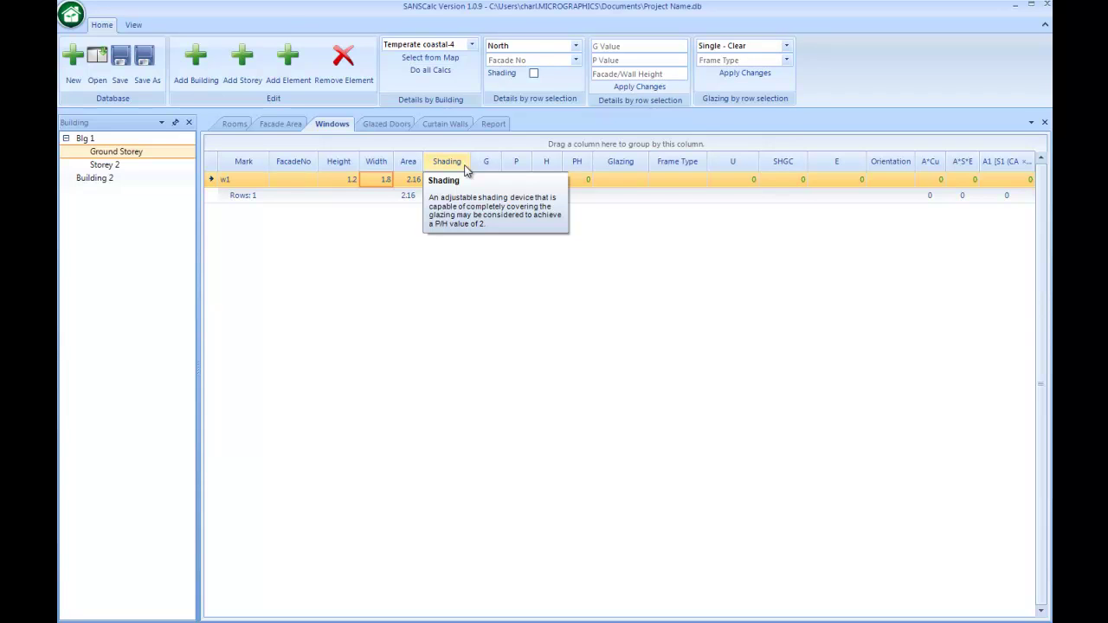
left_click(447, 180)
left_click(542, 232)
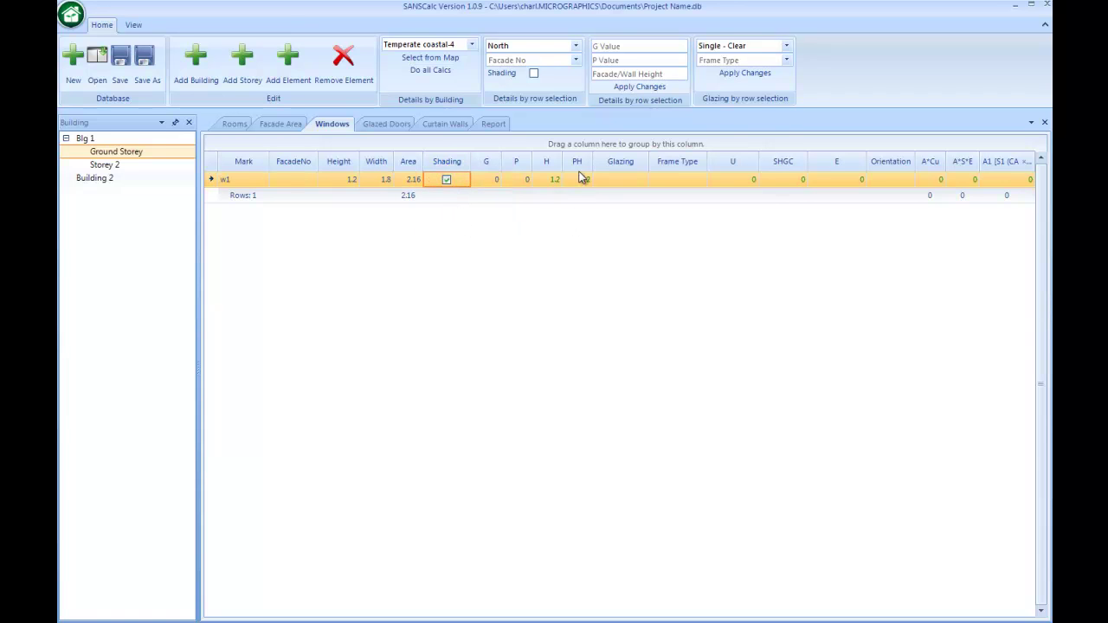
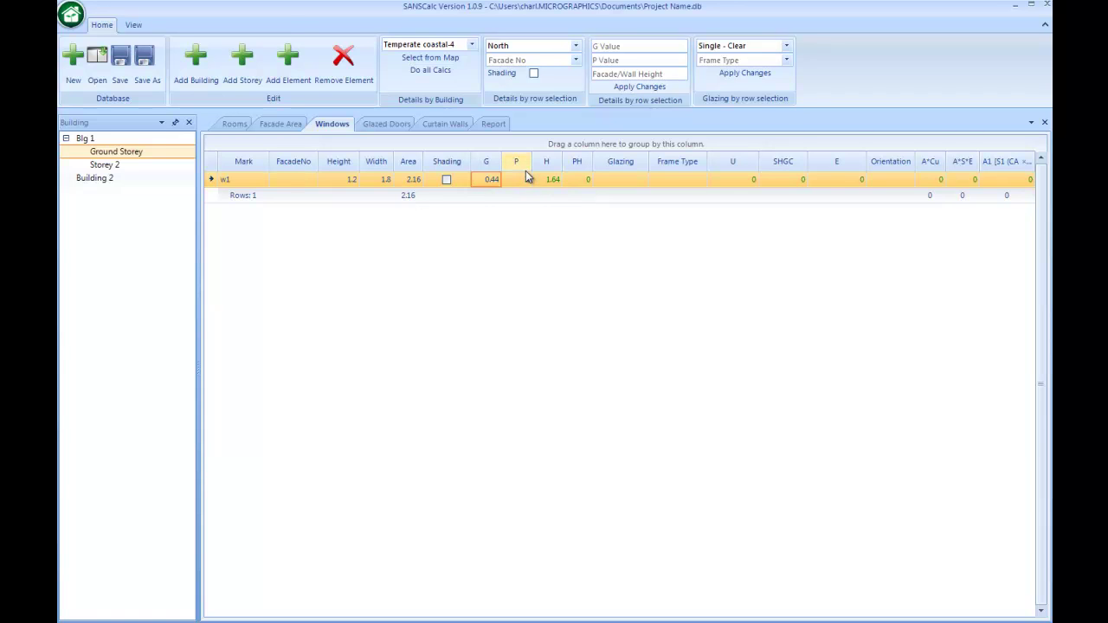
- Set window w1's P value, the horizontal distance to the shading projection's edge, to 0.9
mouse_move(526, 171)
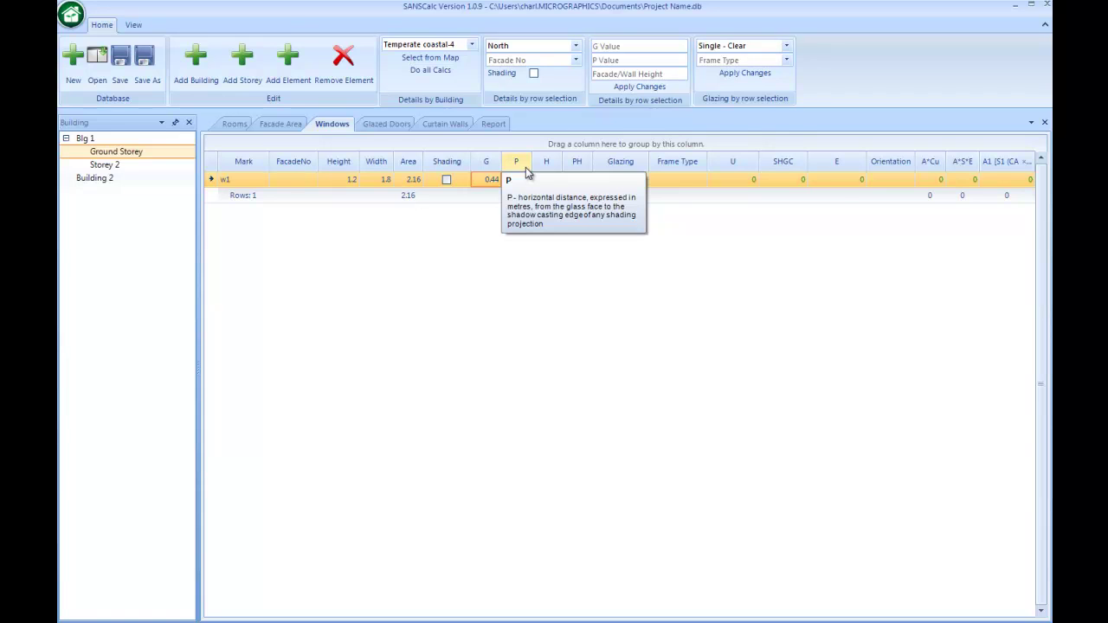
left_click(521, 181)
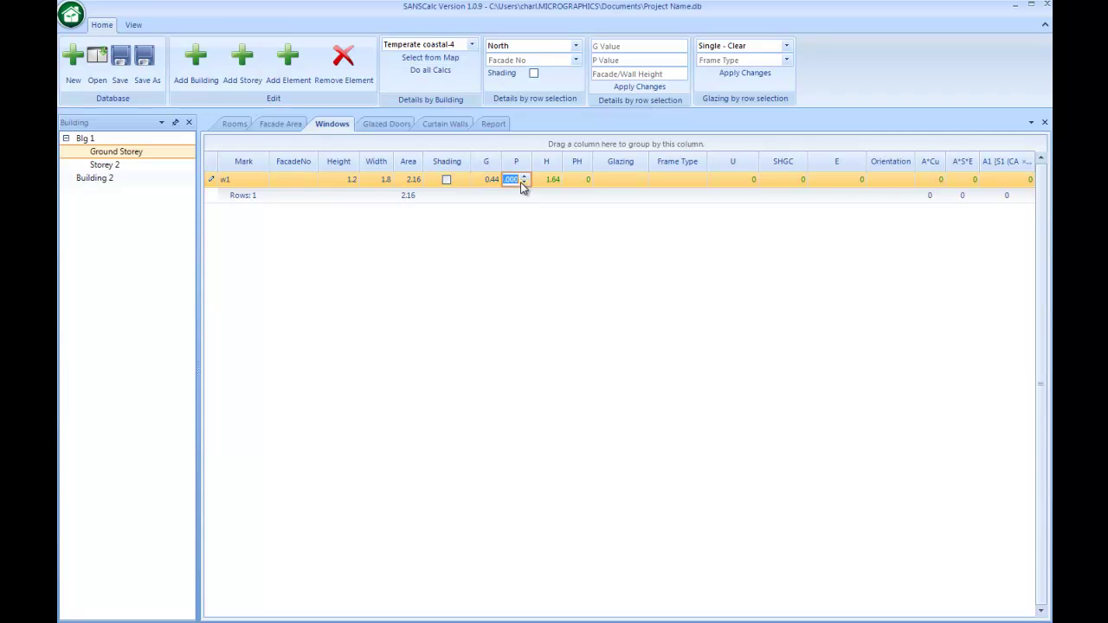
type("0.9")
key("Return")
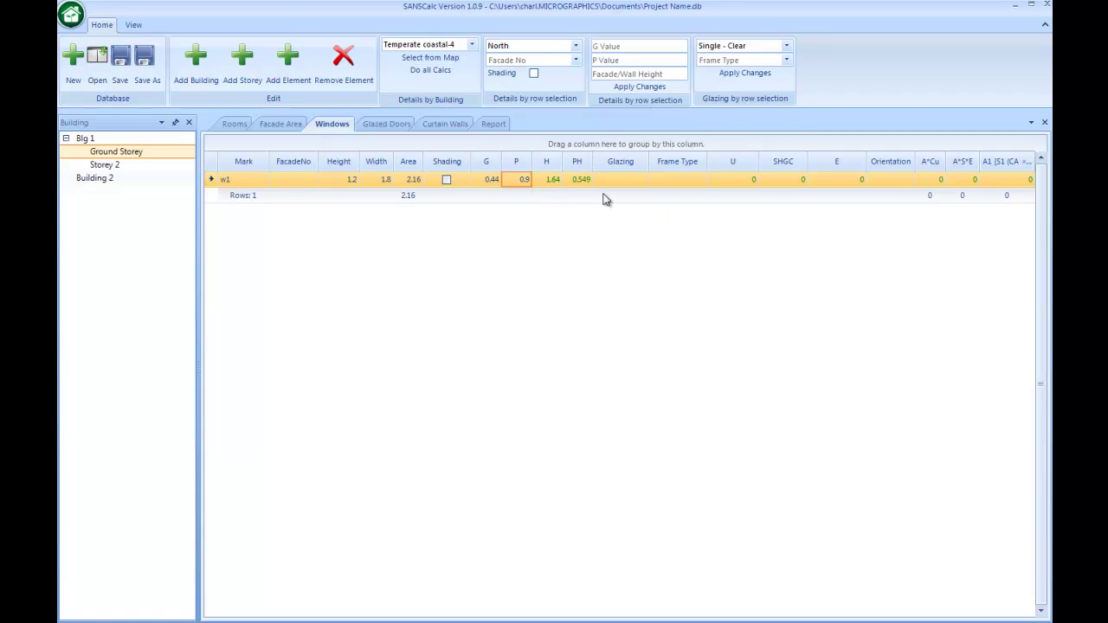
- Widen the Glazing column and set window w1's glazing to Single - Clear
left_click_drag(650, 162, 751, 162)
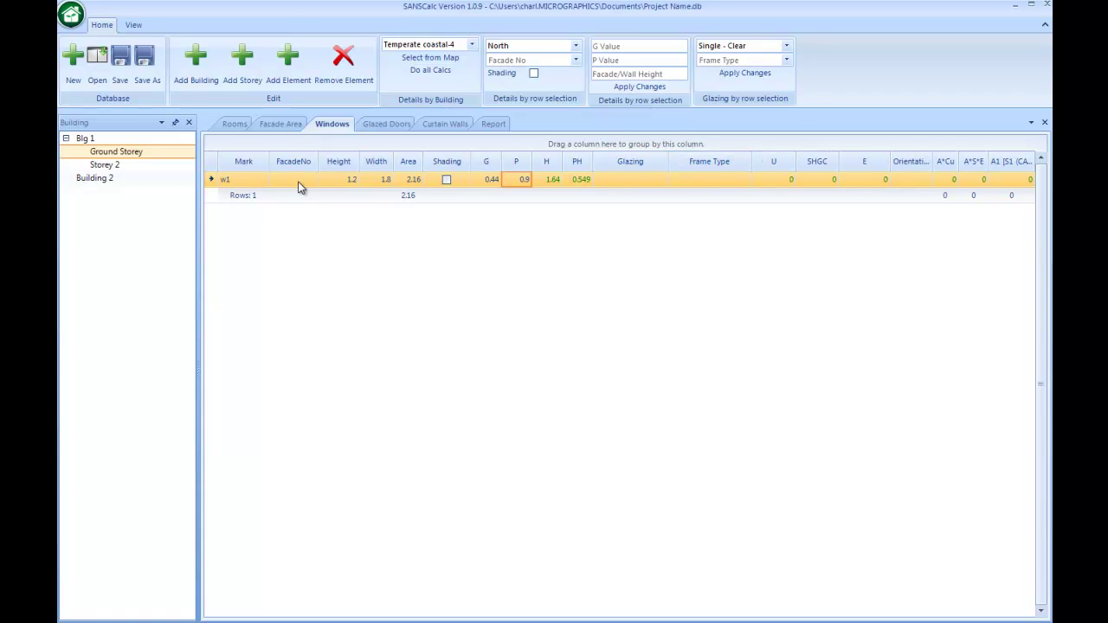
left_click(662, 180)
left_click(662, 180)
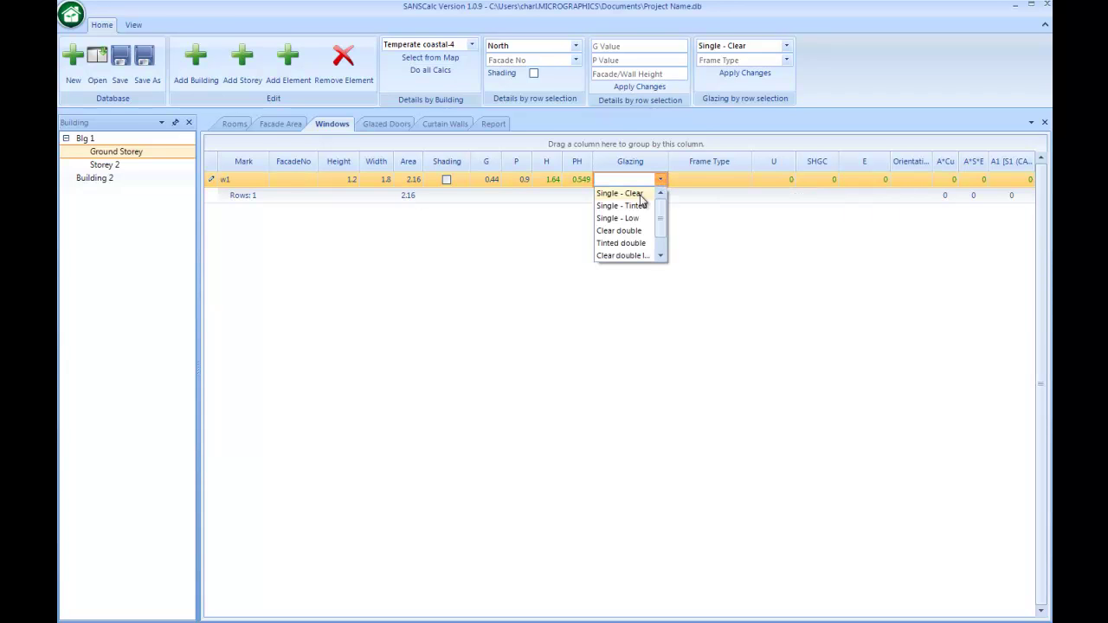
left_click(638, 194)
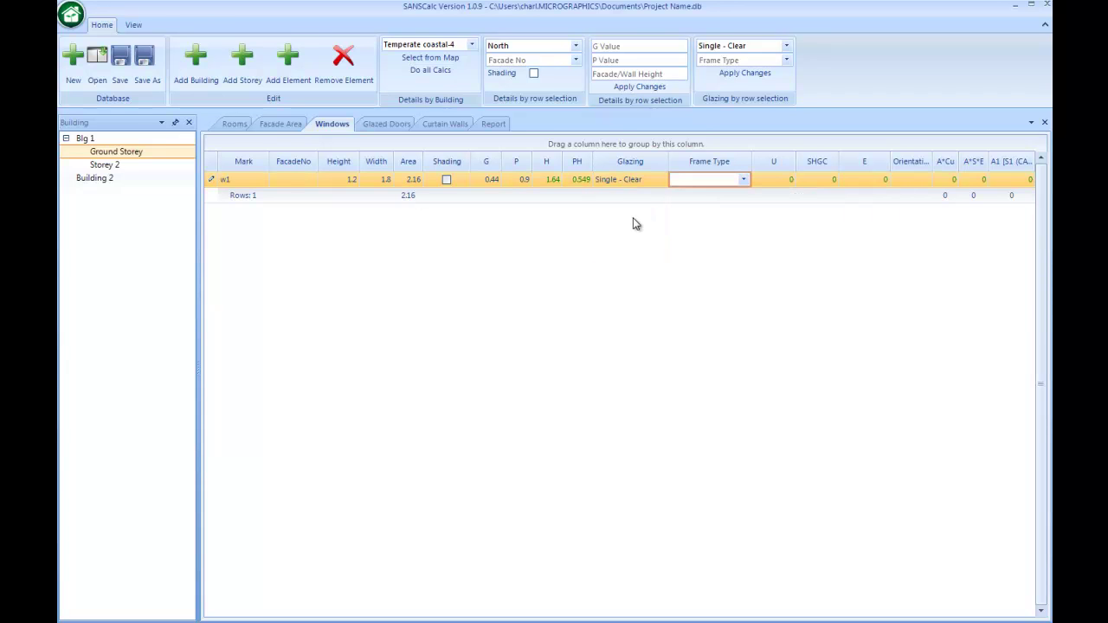
- Try the Custom glazing option for window w1 and open its U and SHGC values for editing
left_click(661, 182)
left_click(661, 180)
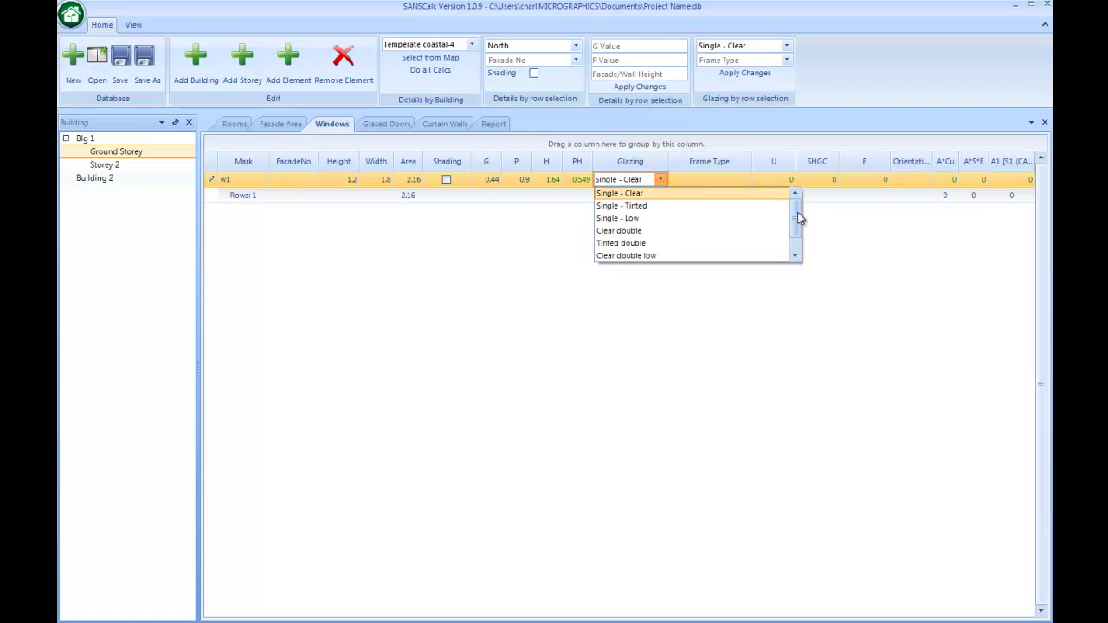
left_click_drag(798, 218, 798, 229)
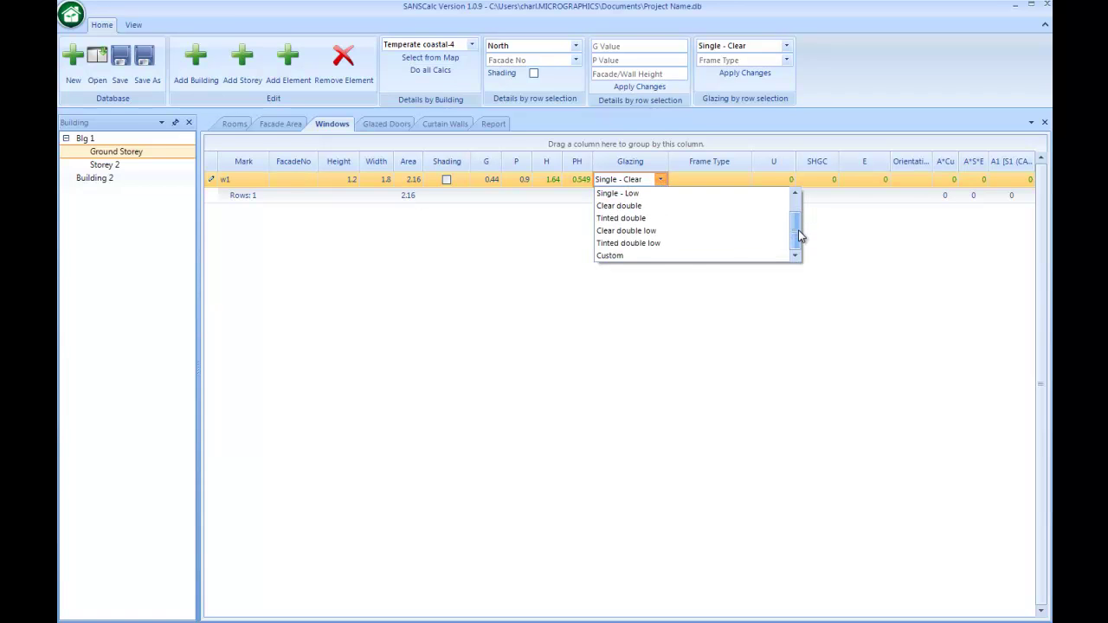
left_click(684, 256)
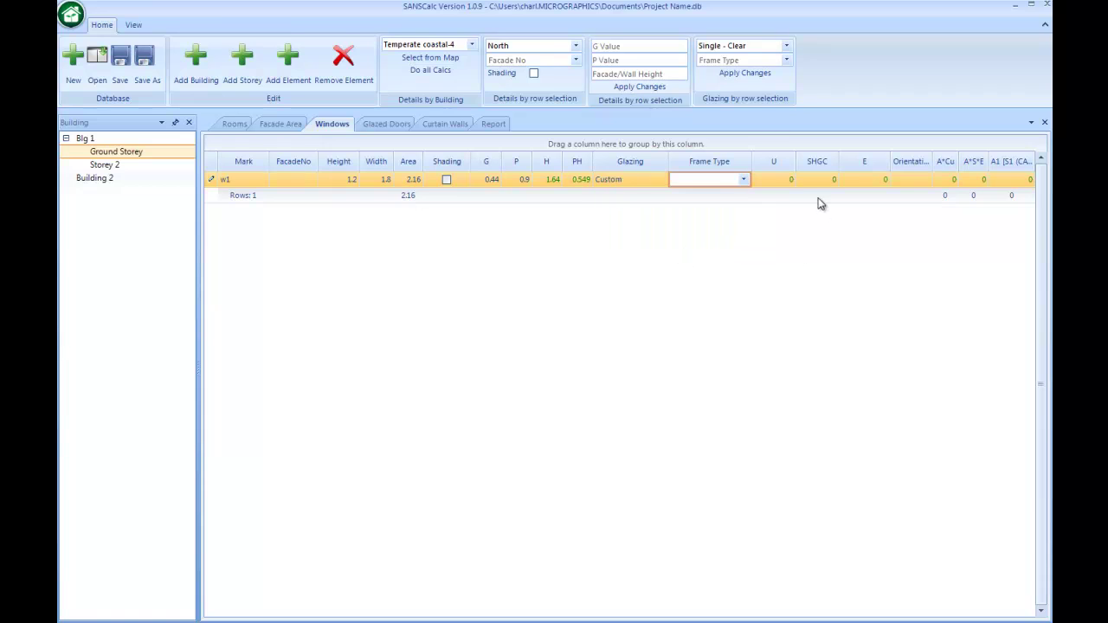
left_click(781, 179)
left_click(803, 180)
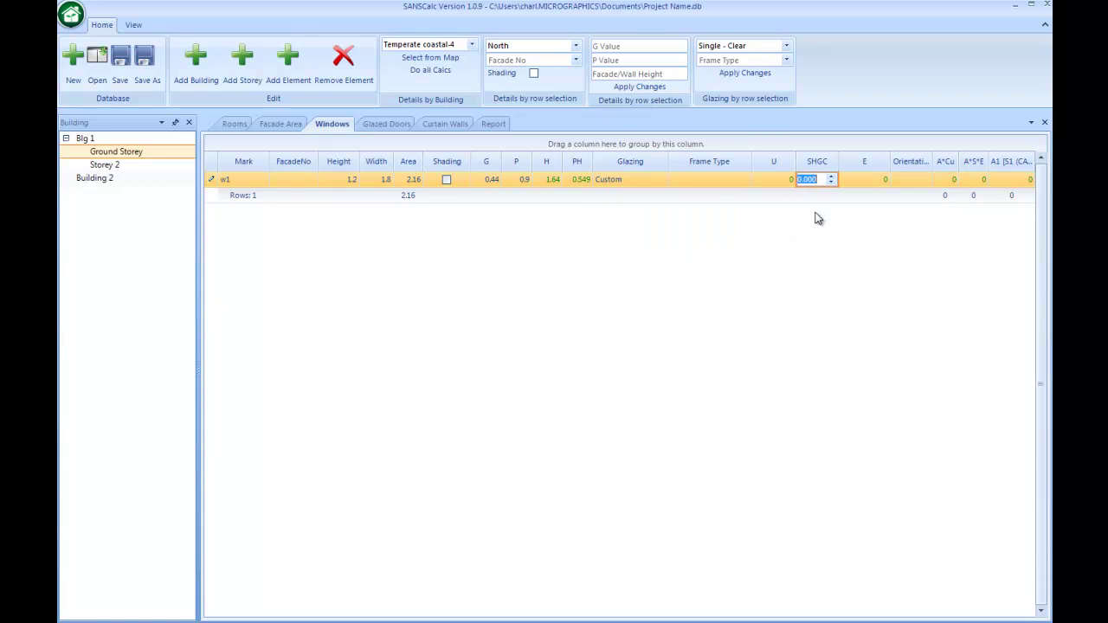
- Set window w1's glazing to Single - Clear and its frame type to Aluminium/Steel frame
left_click(660, 181)
left_click(659, 181)
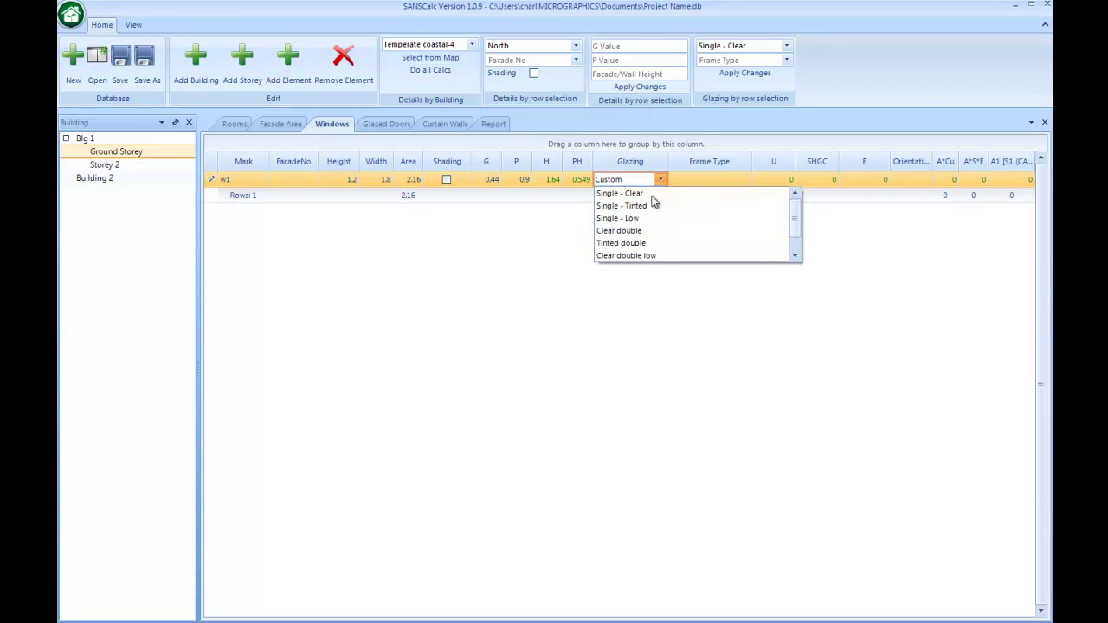
left_click(656, 194)
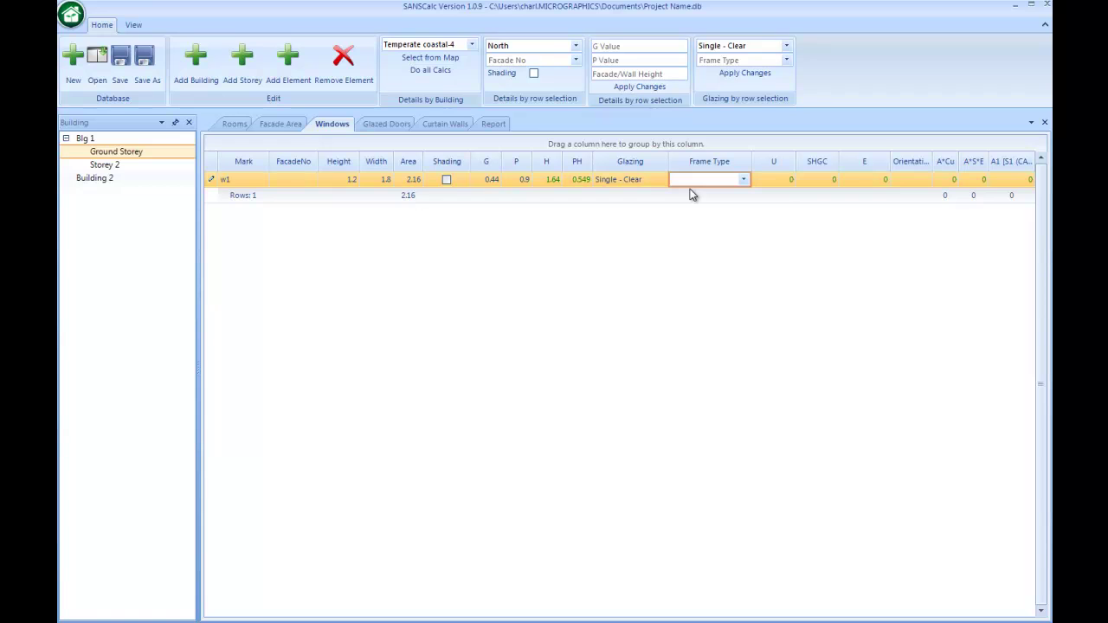
left_click(742, 179)
left_click(722, 191)
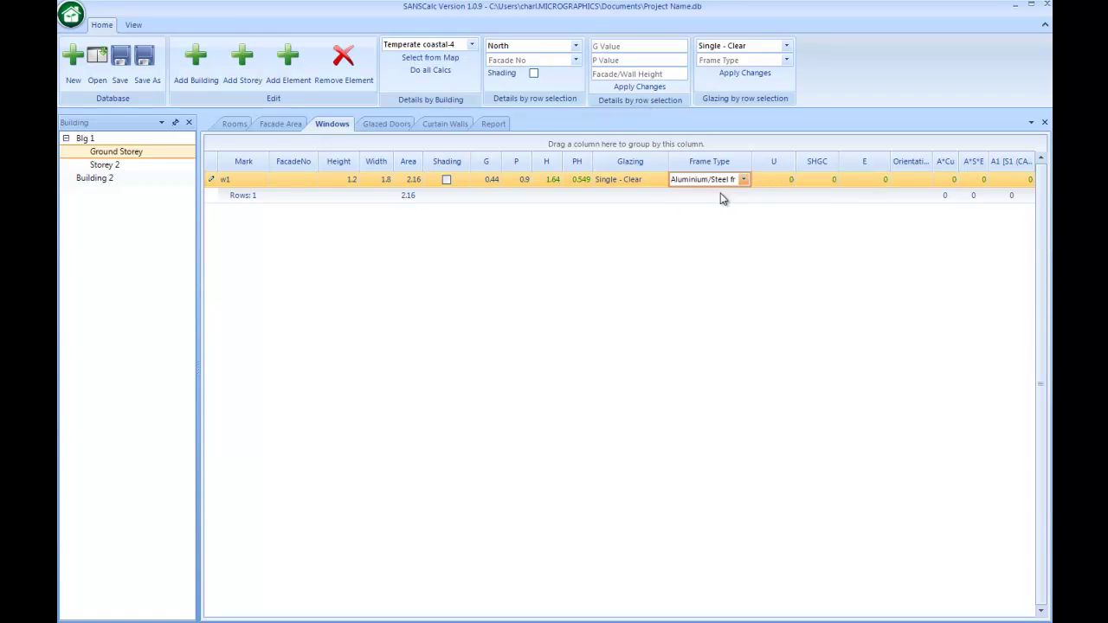
left_click(638, 194)
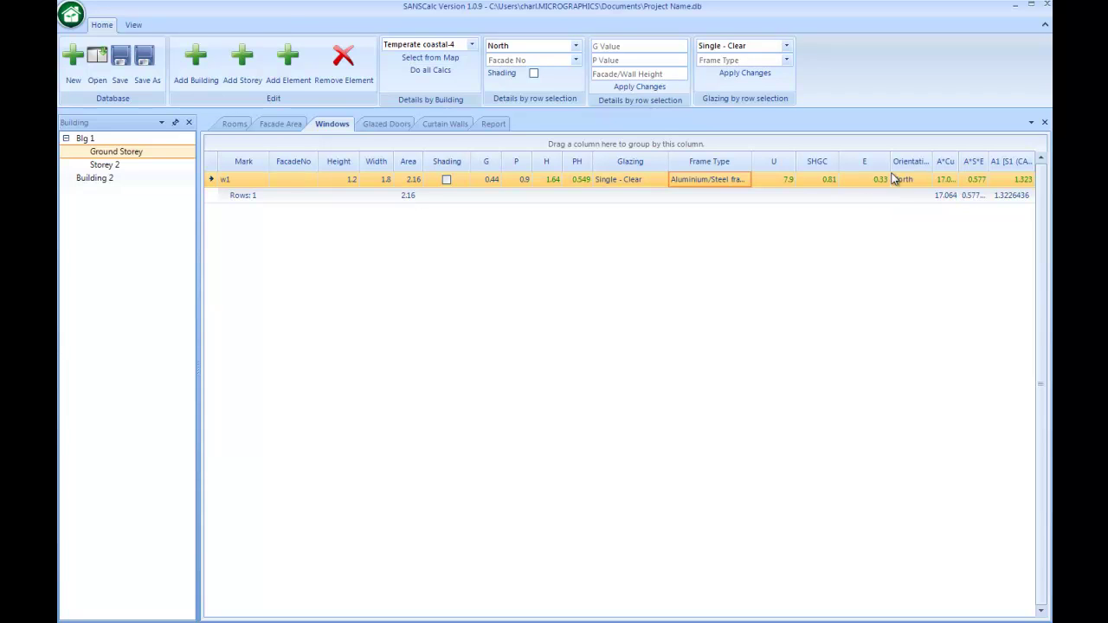
- Set window w1's orientation to South and save the project
left_click(576, 45)
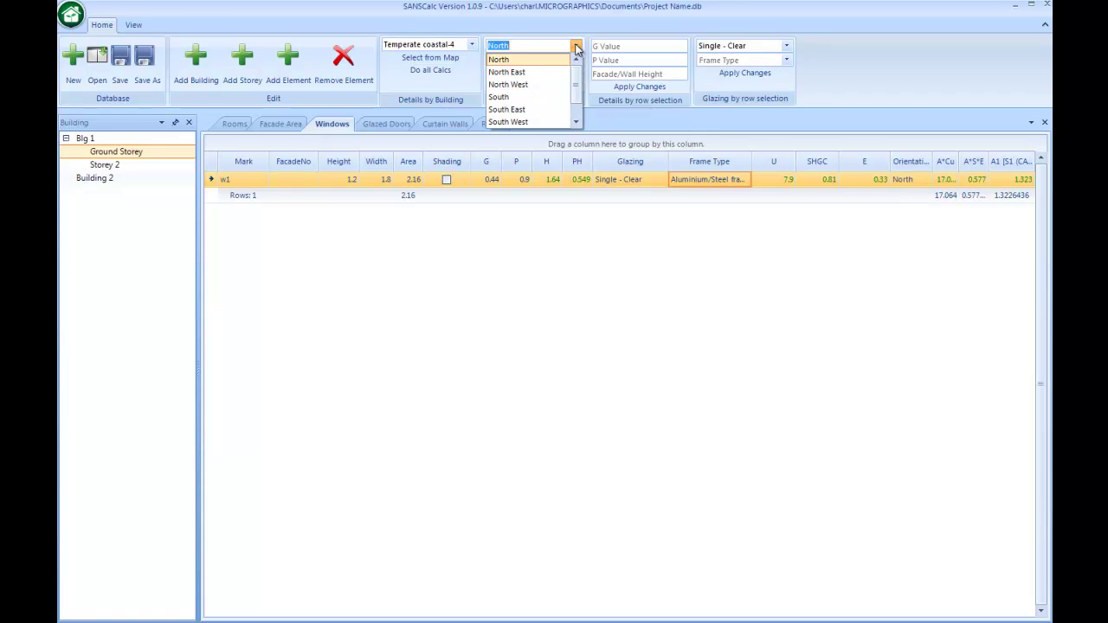
left_click(529, 96)
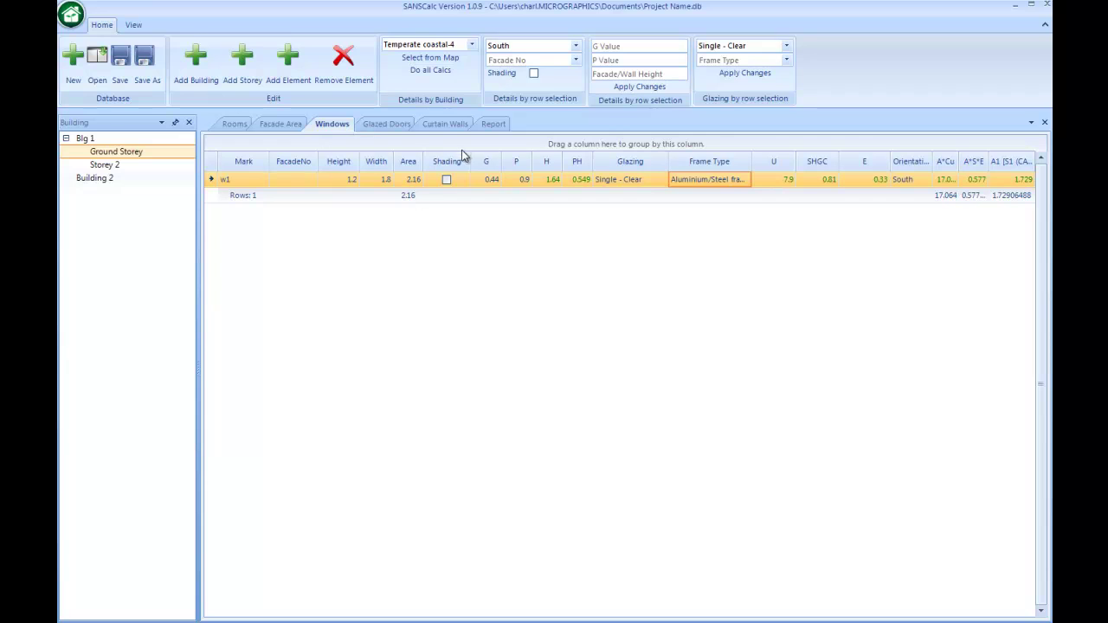
left_click(119, 76)
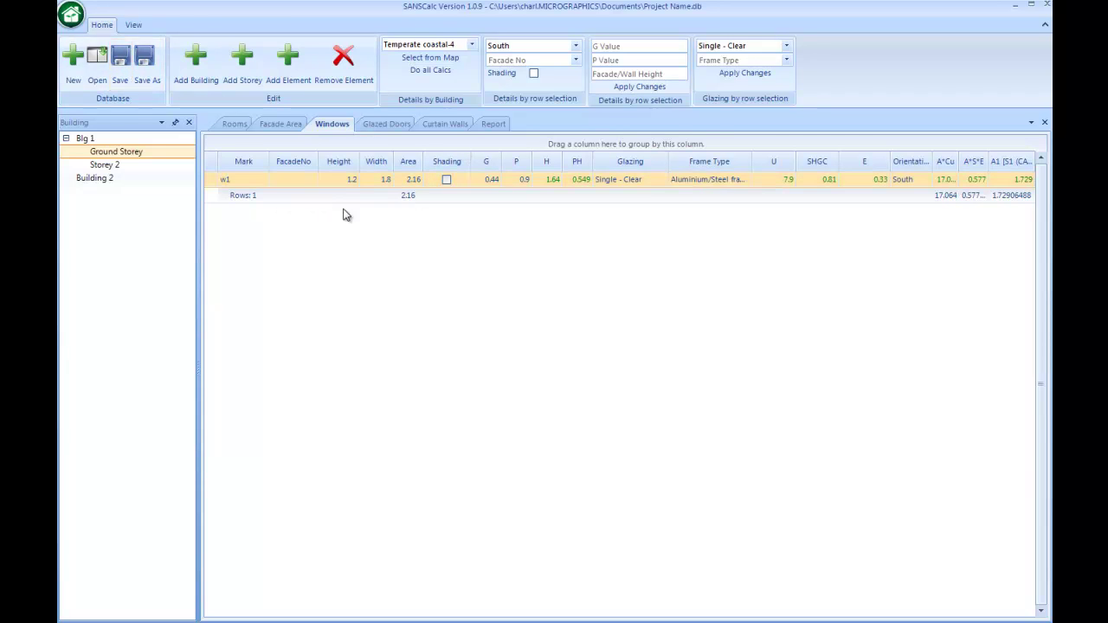
- Generate the report for Blg 1 with Mechanical Ventilation set to False
left_click(489, 124)
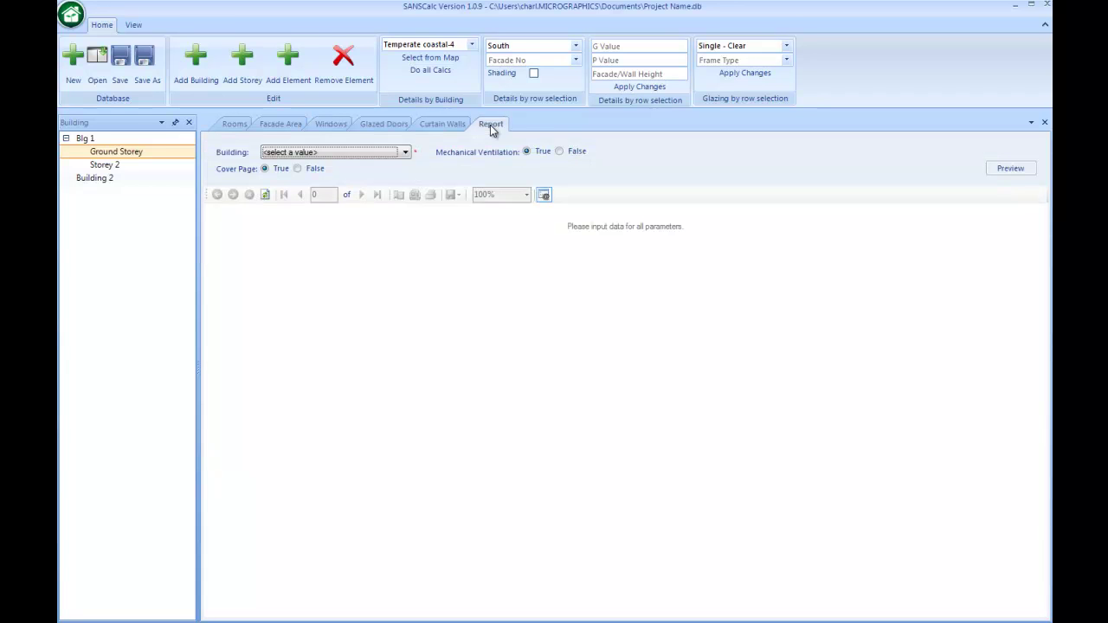
left_click(404, 153)
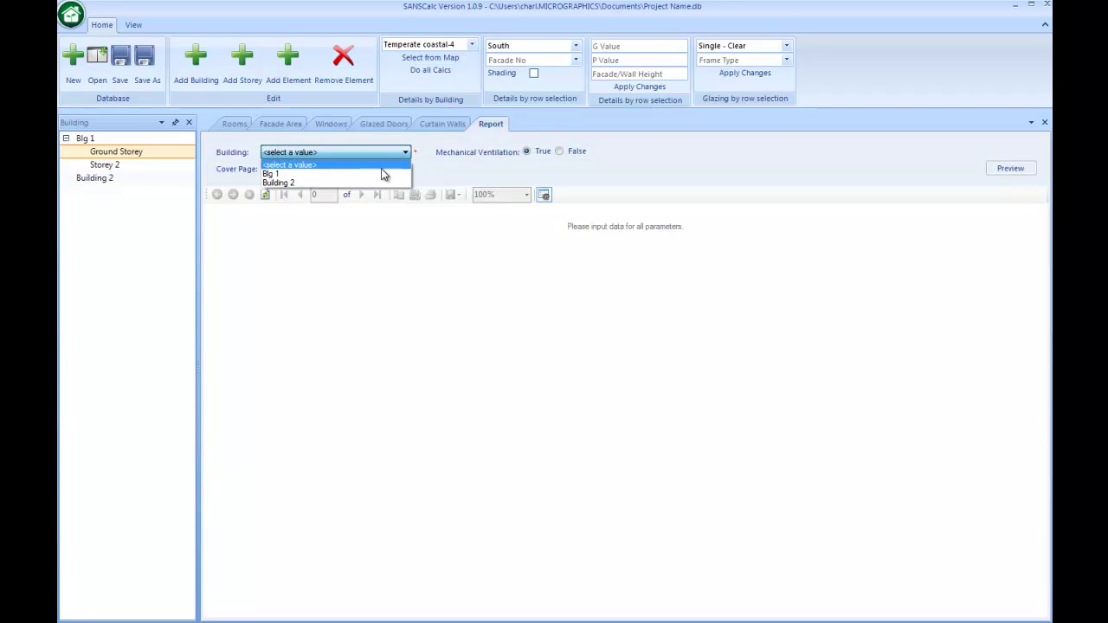
left_click(375, 173)
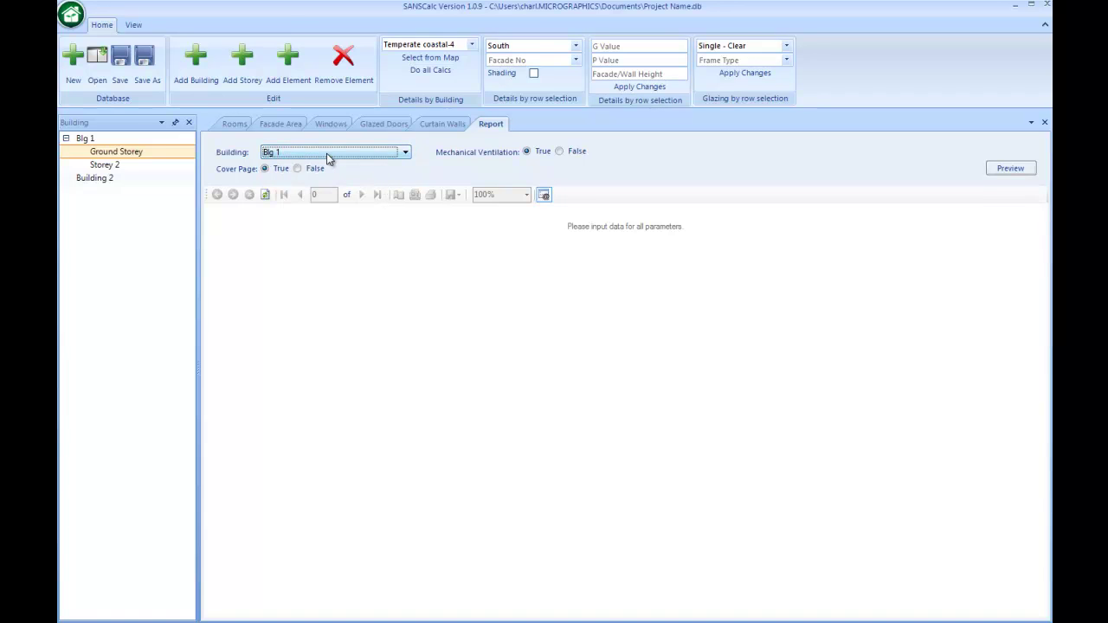
left_click(574, 153)
left_click(995, 171)
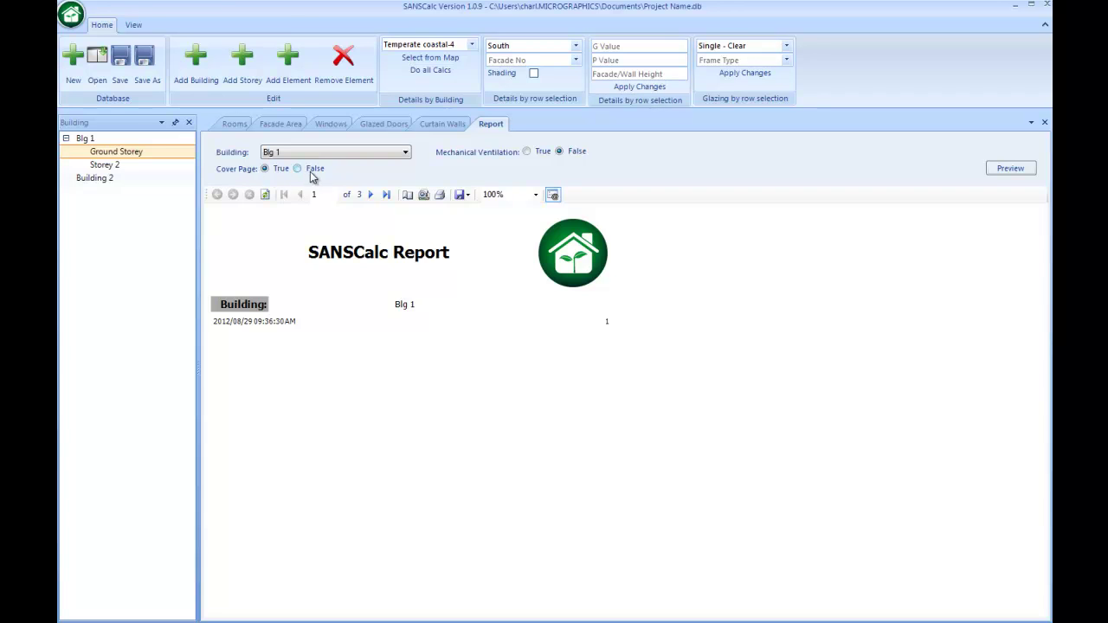
- Page through the Ground Storey and Storey 2 results in the report and view the available export formats
left_click(370, 195)
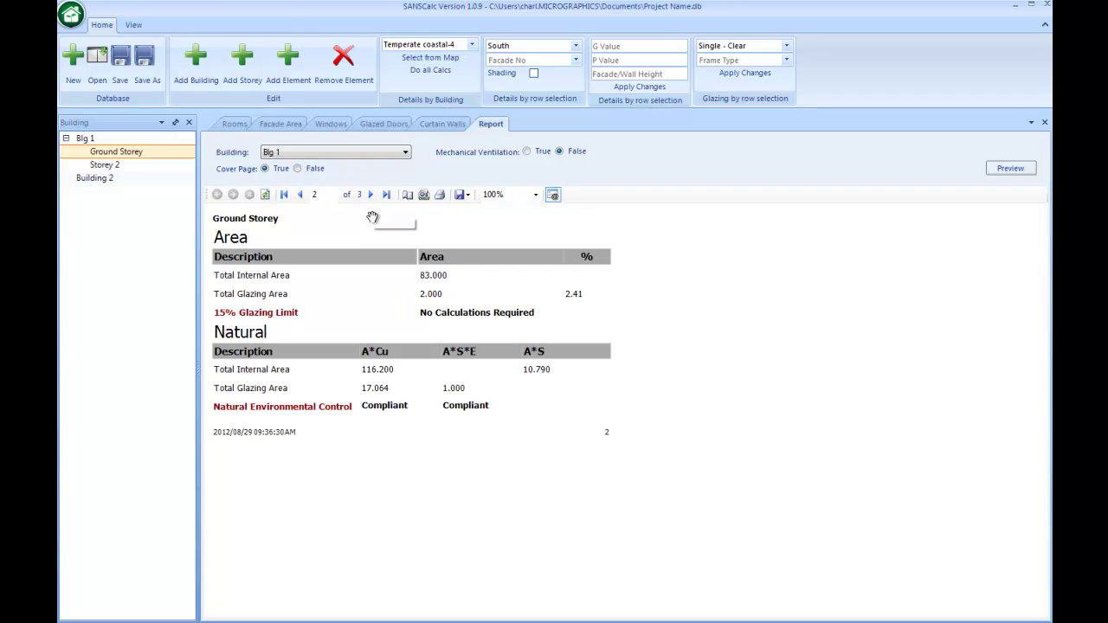
left_click(371, 195)
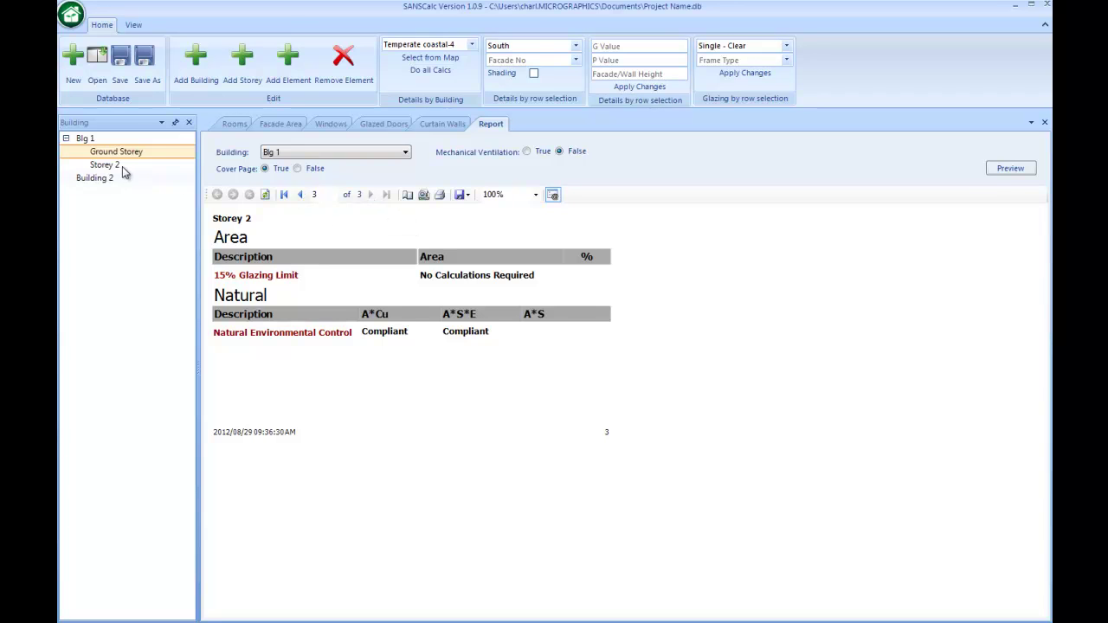
left_click(300, 195)
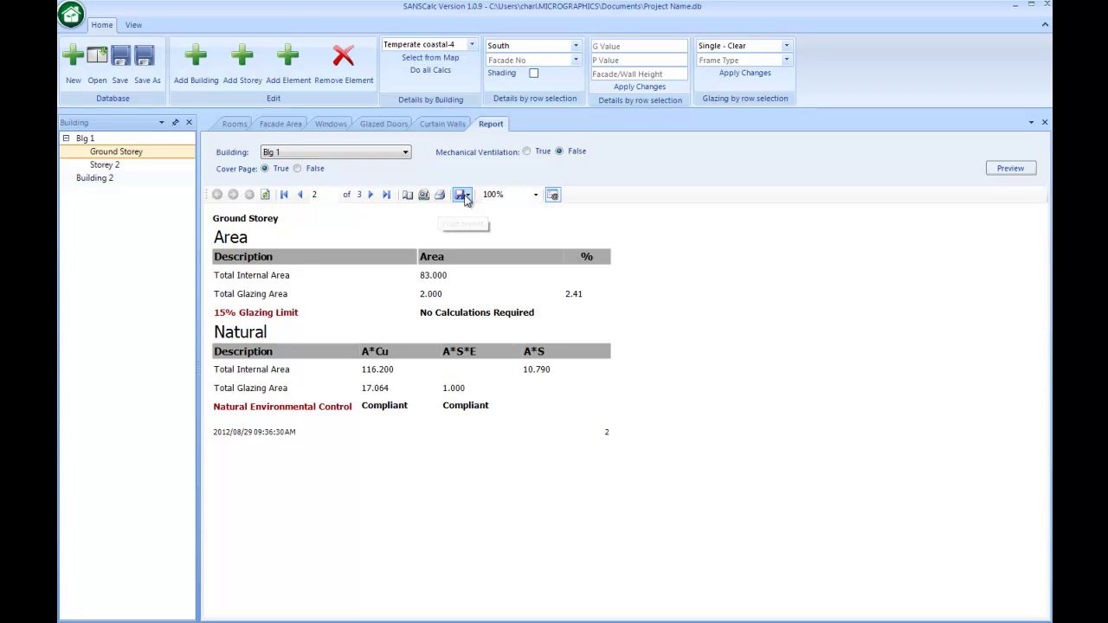
left_click(460, 194)
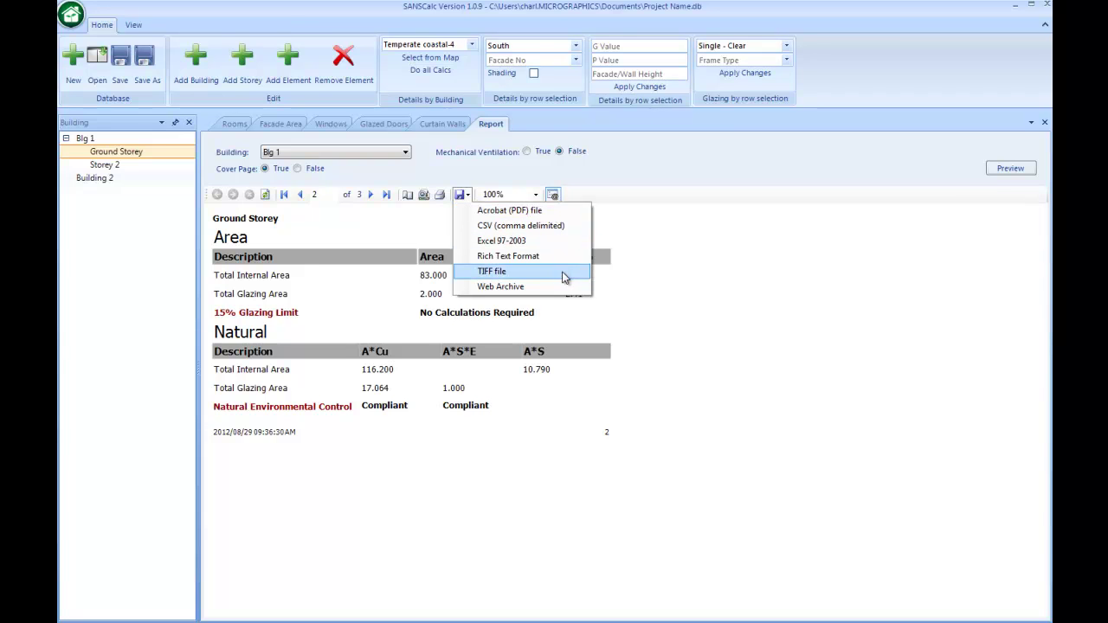
left_click(613, 228)
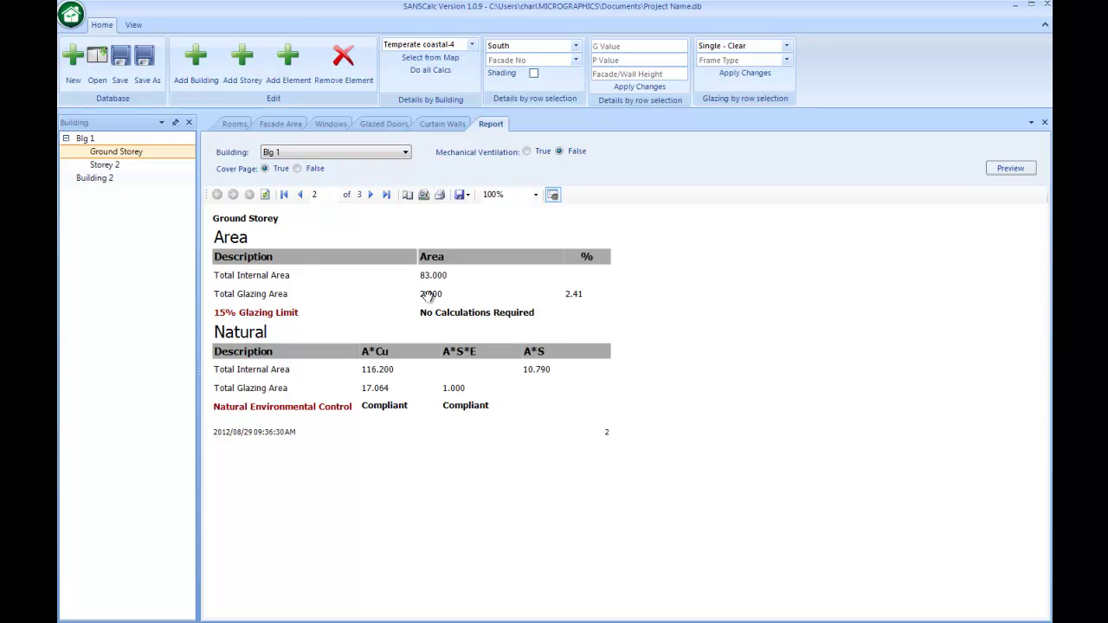
- Add four facade area elements to the Ground Storey
left_click(322, 124)
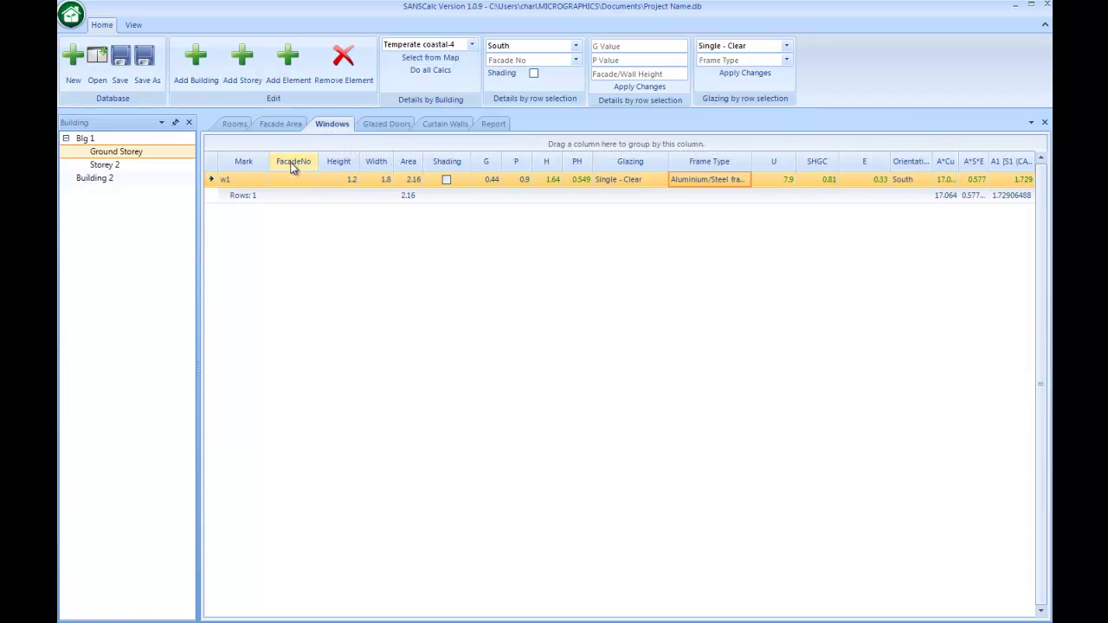
left_click(277, 125)
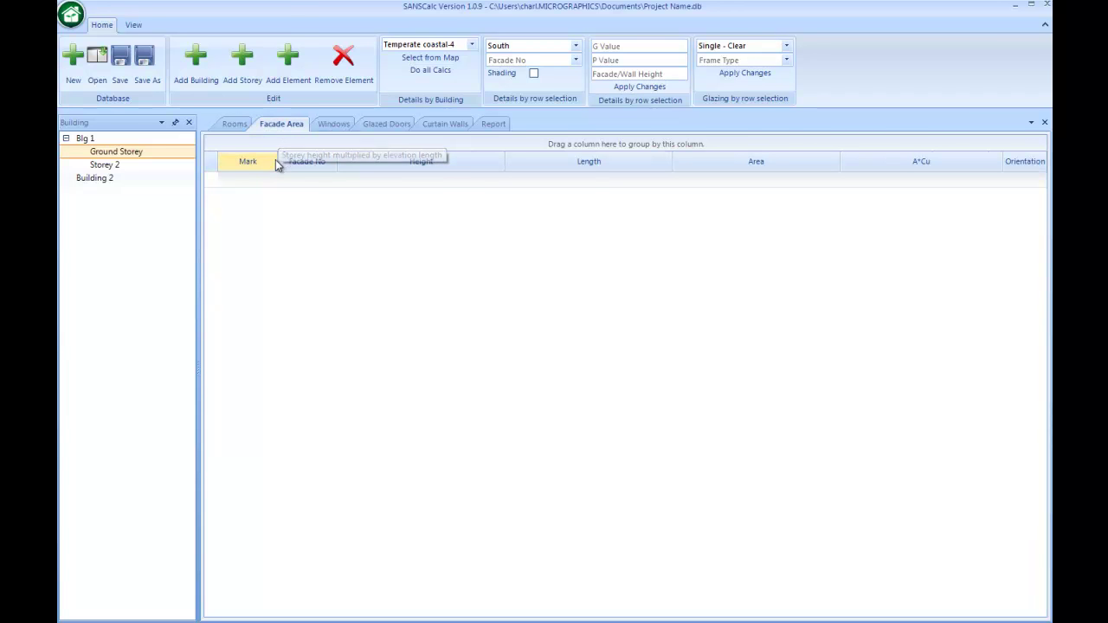
left_click(278, 66)
left_click(279, 65)
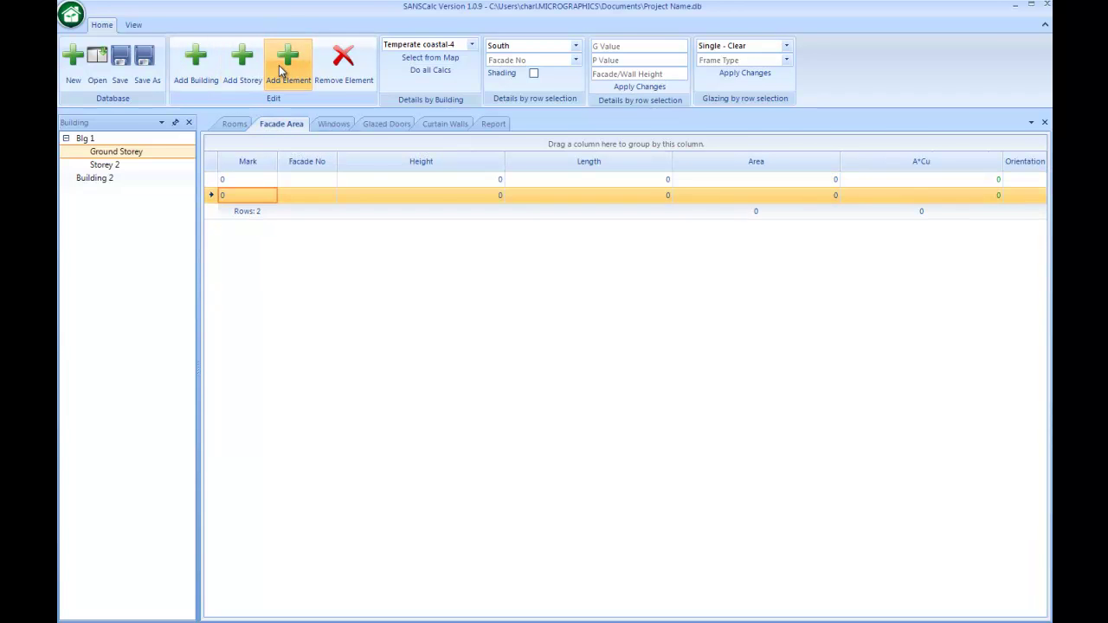
left_click(283, 65)
left_click(284, 64)
- Set the marks of the four facade elements to 1, 2, 3 and 4 in order
left_click(263, 180)
type("1")
left_click(251, 194)
type("2")
left_click(252, 209)
type("3")
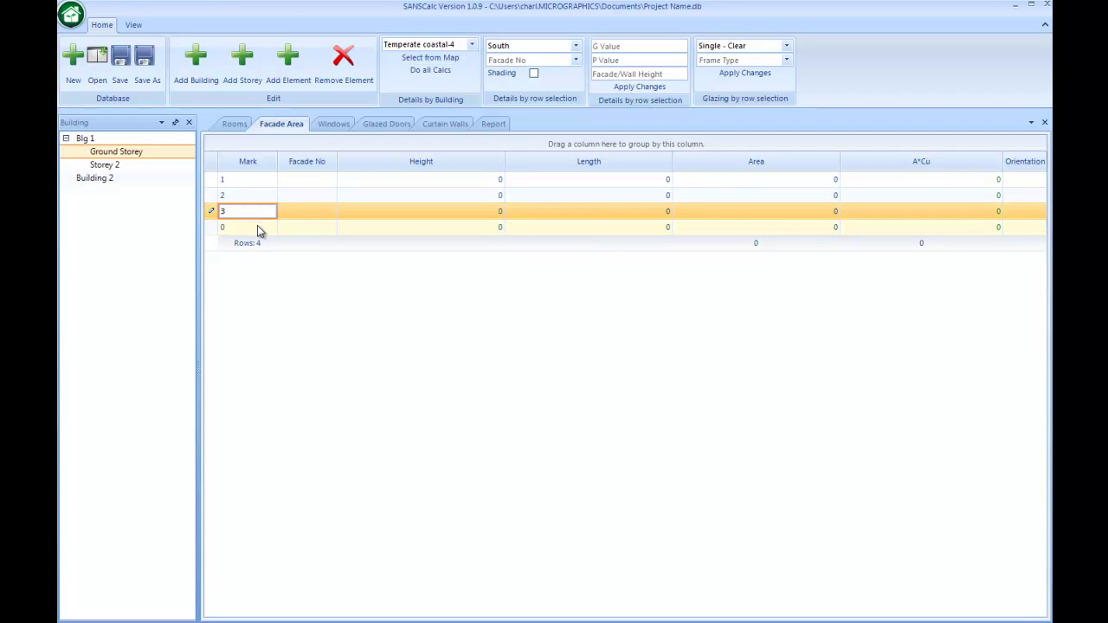
left_click(258, 227)
type("4")
key("Return")
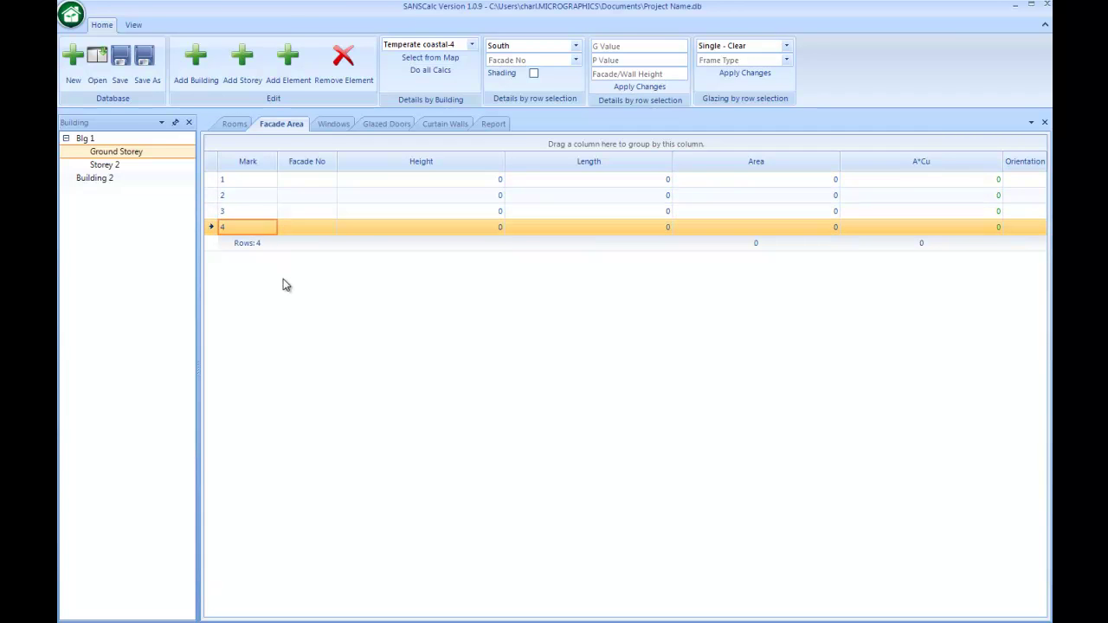
- Set the facade numbers of elements 1 to 4 to s1, n1, e1 and w1
left_click(304, 182)
type("s1")
left_click(303, 195)
type("n1")
left_click(306, 208)
type("e1")
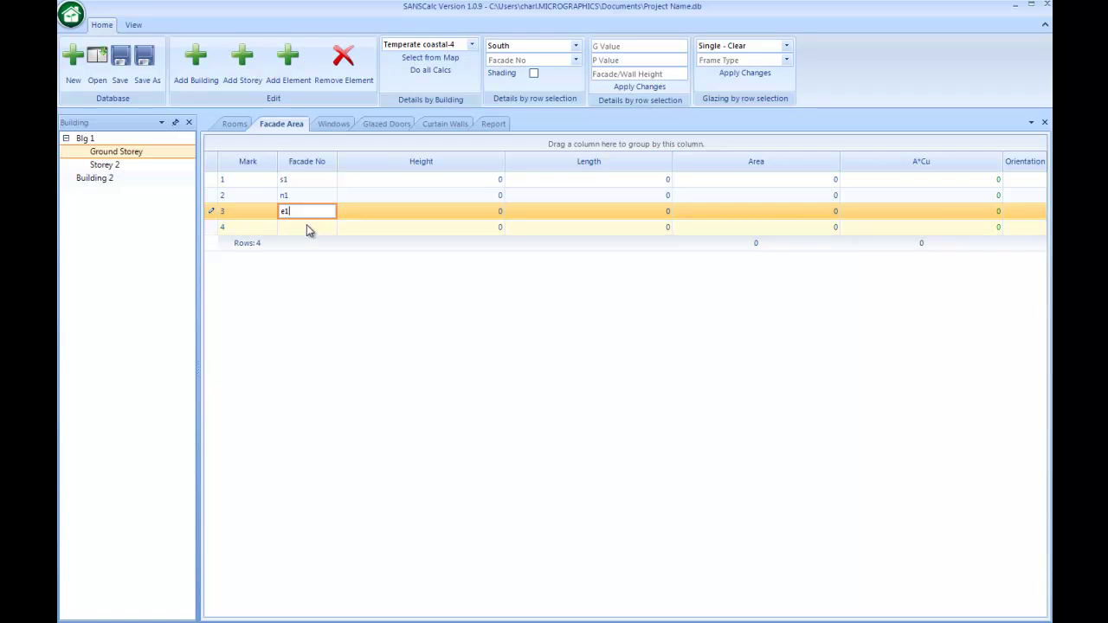
left_click(305, 226)
type("w1")
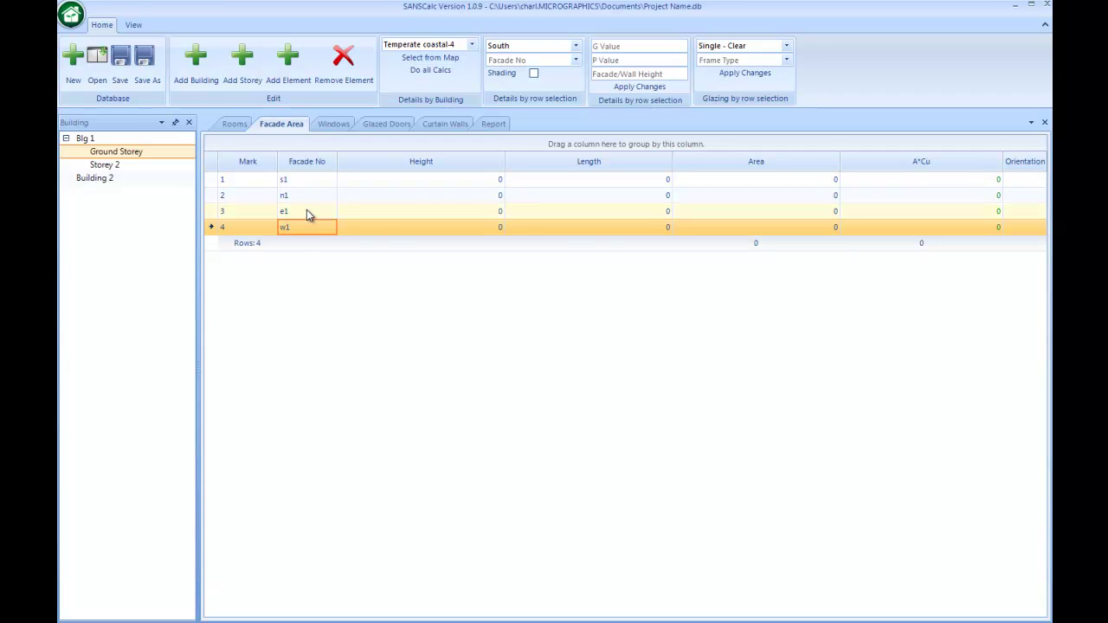
mouse_move(307, 206)
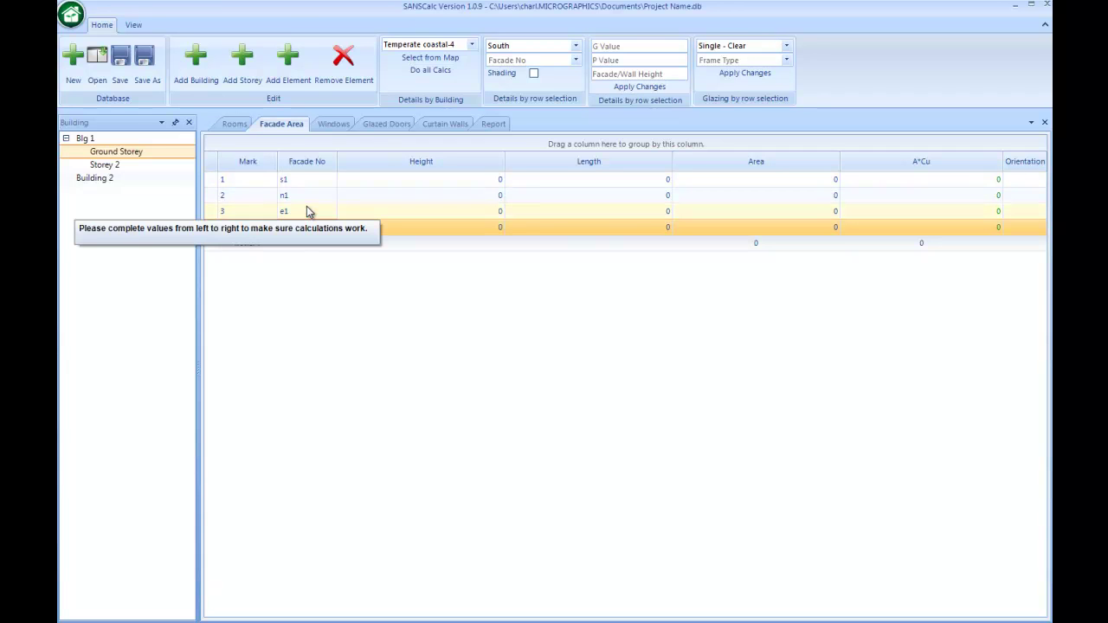
- Set the height of all four Ground Storey facade elements to 2.6 together
left_click(333, 124)
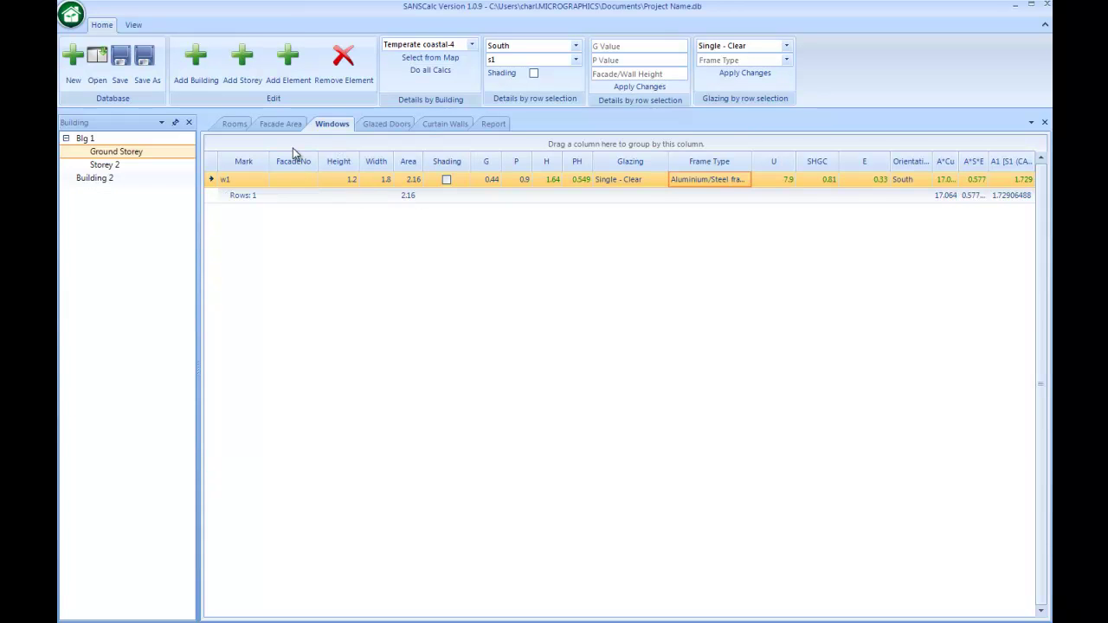
left_click(282, 123)
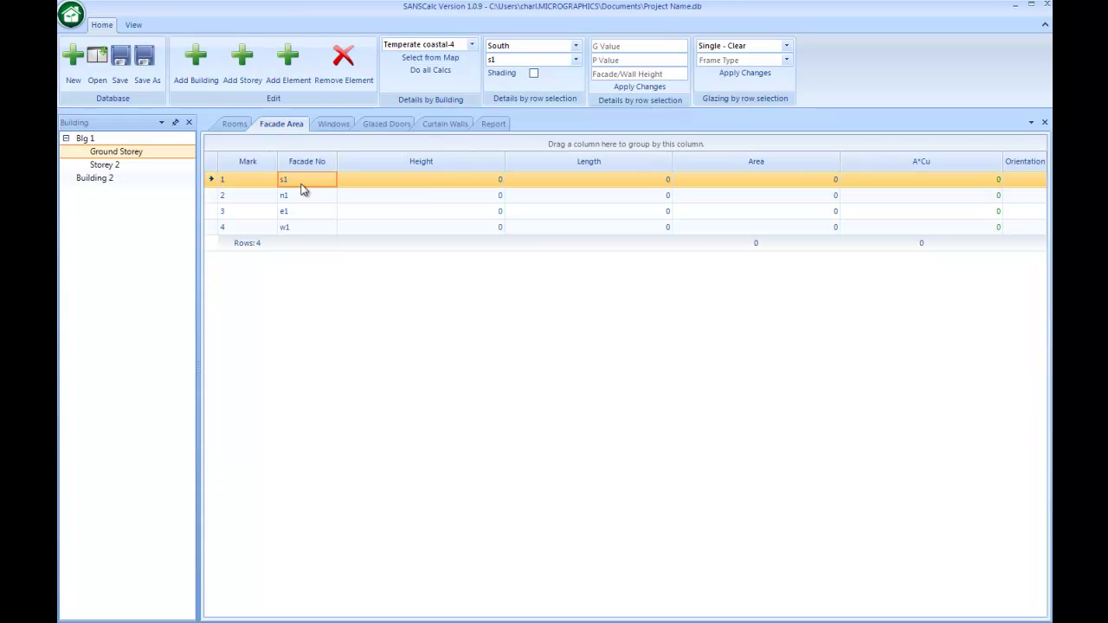
mouse_move(303, 188)
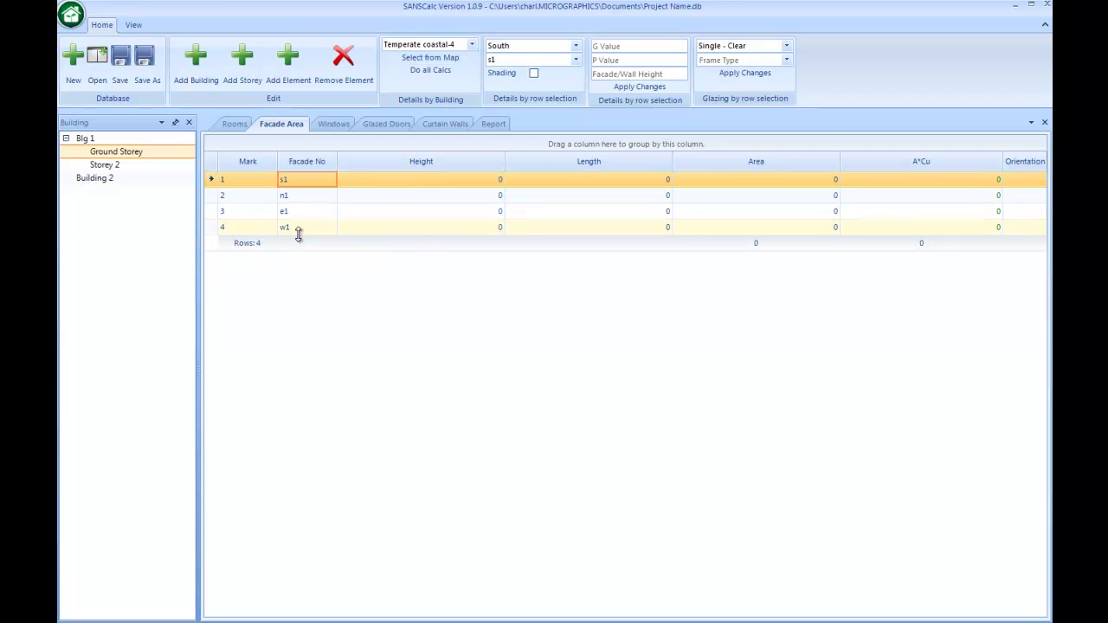
left_click(212, 229, "shift")
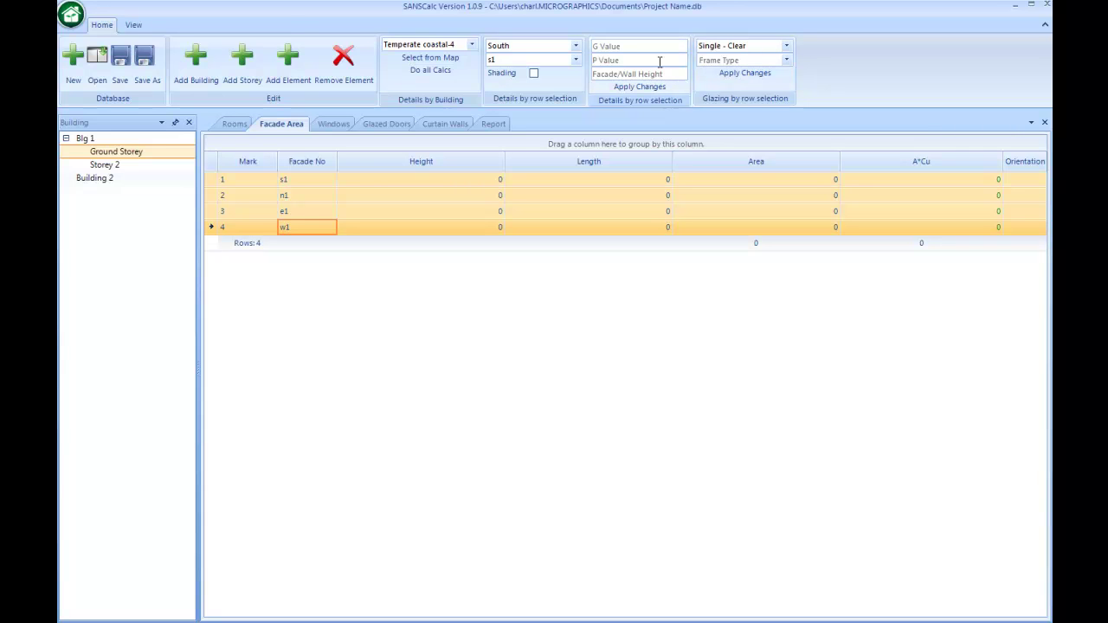
left_click(657, 73)
left_click(636, 88)
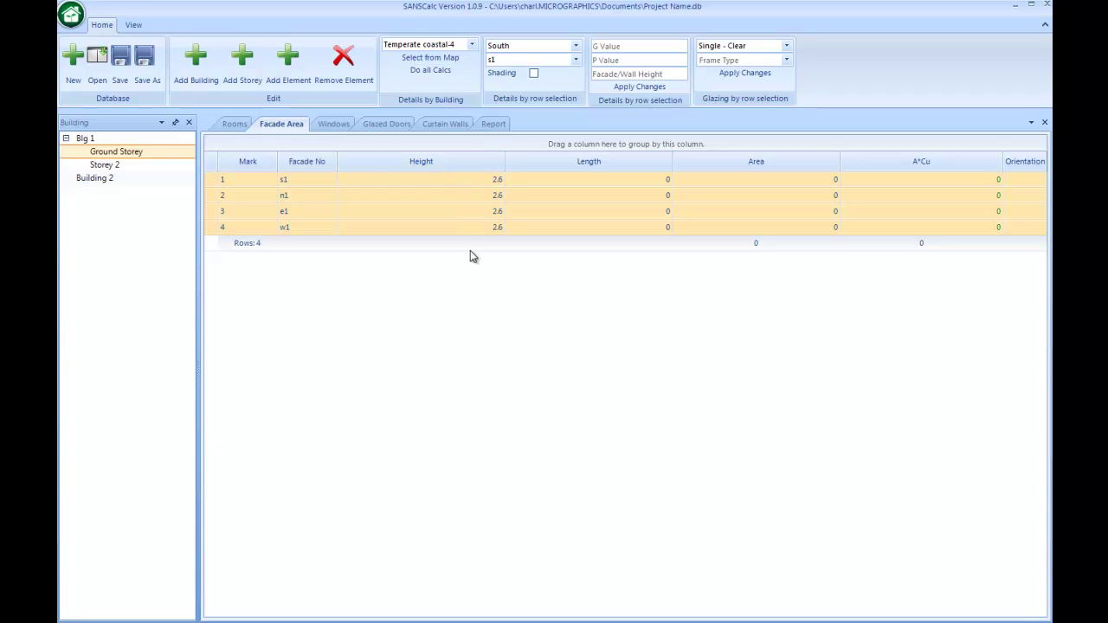
- Set the facade lengths to 10 for s1 and n1, and 4 for e1 and w1
left_click(587, 182)
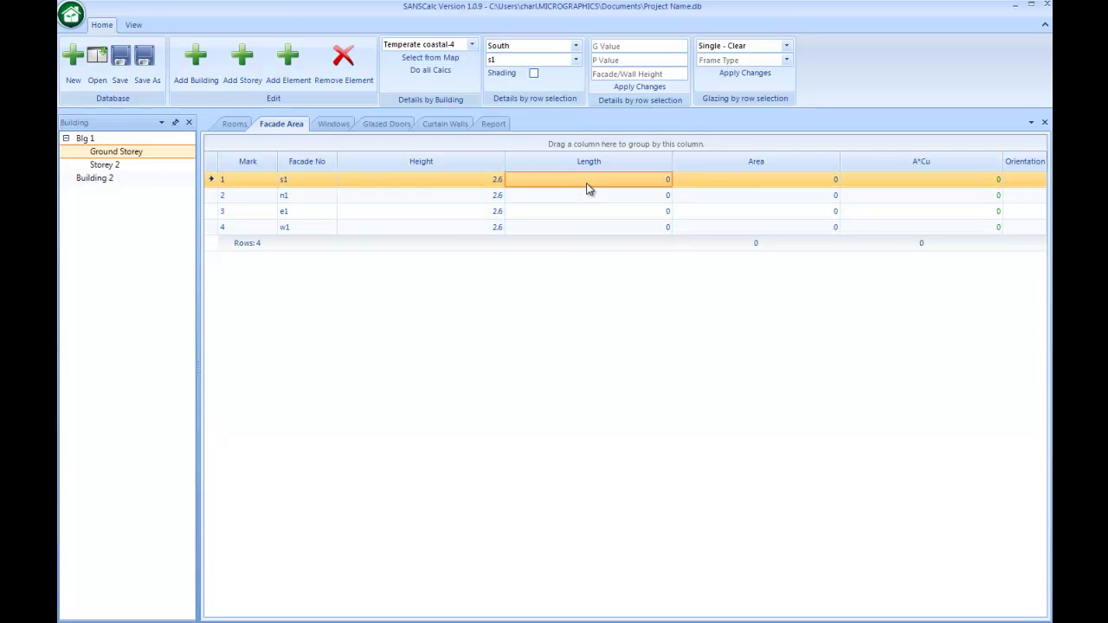
left_click(587, 189)
type("10")
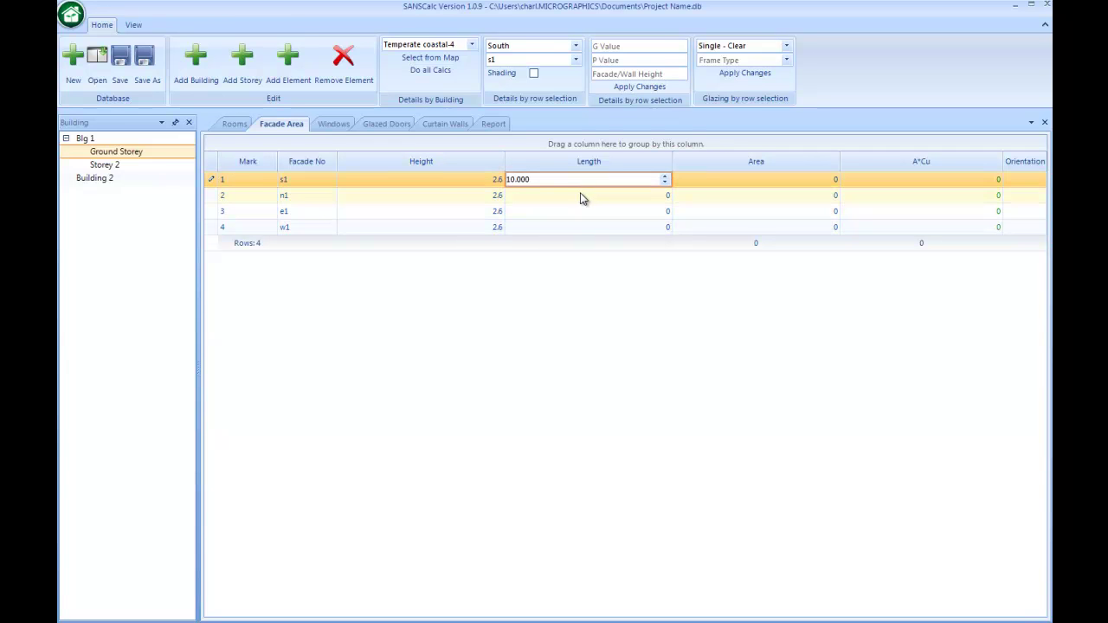
left_click(563, 193)
type("1")
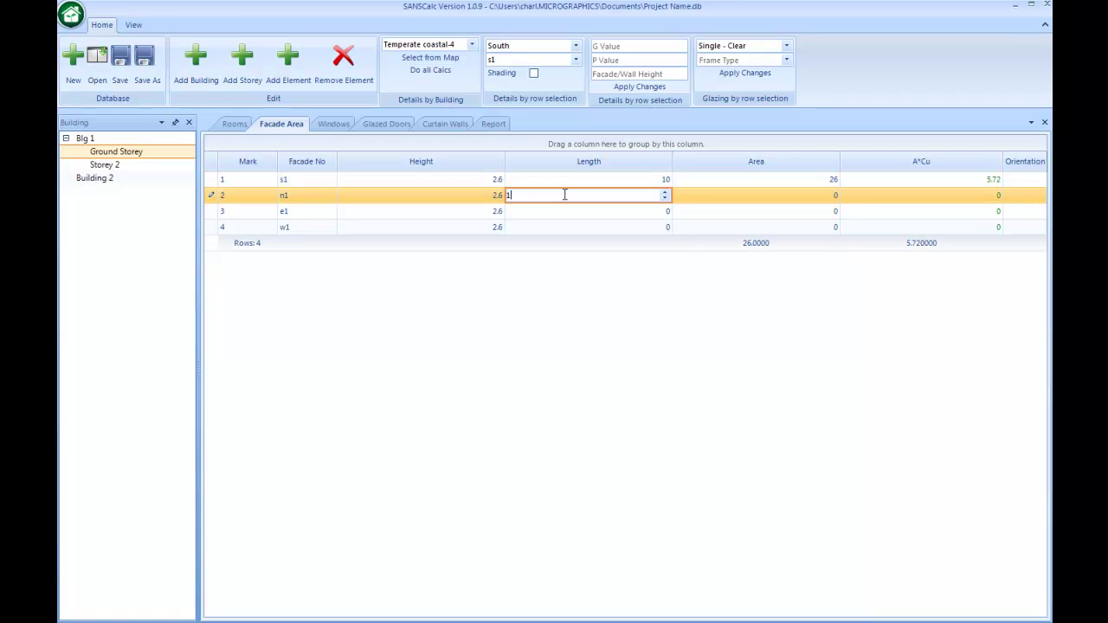
left_click(568, 210)
type("4")
left_click(569, 225)
type("4")
left_click(587, 273)
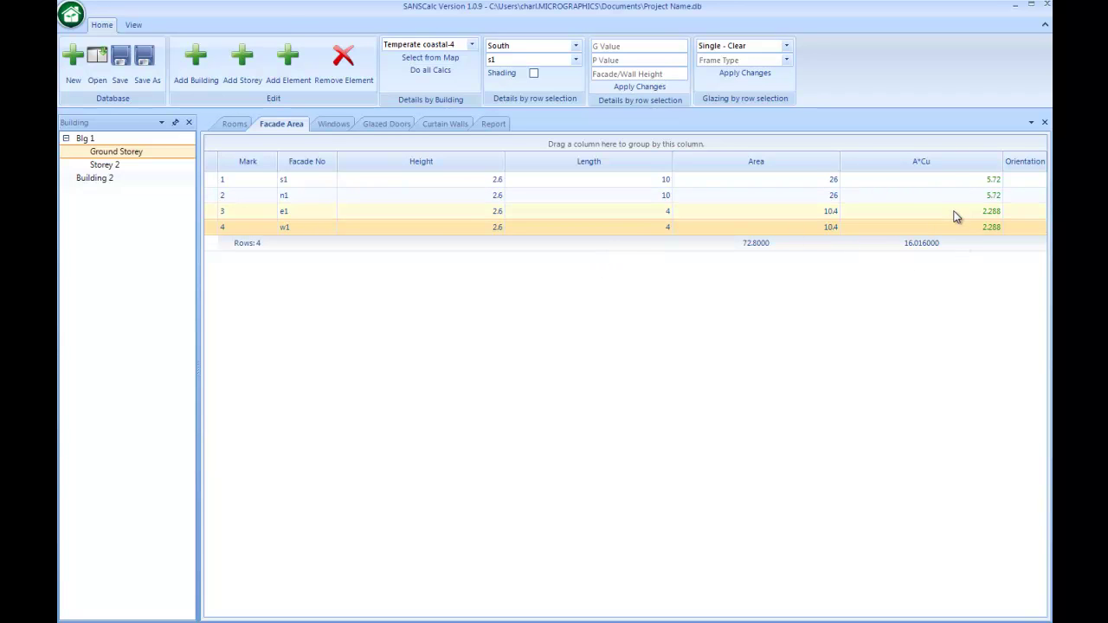
mouse_move(955, 216)
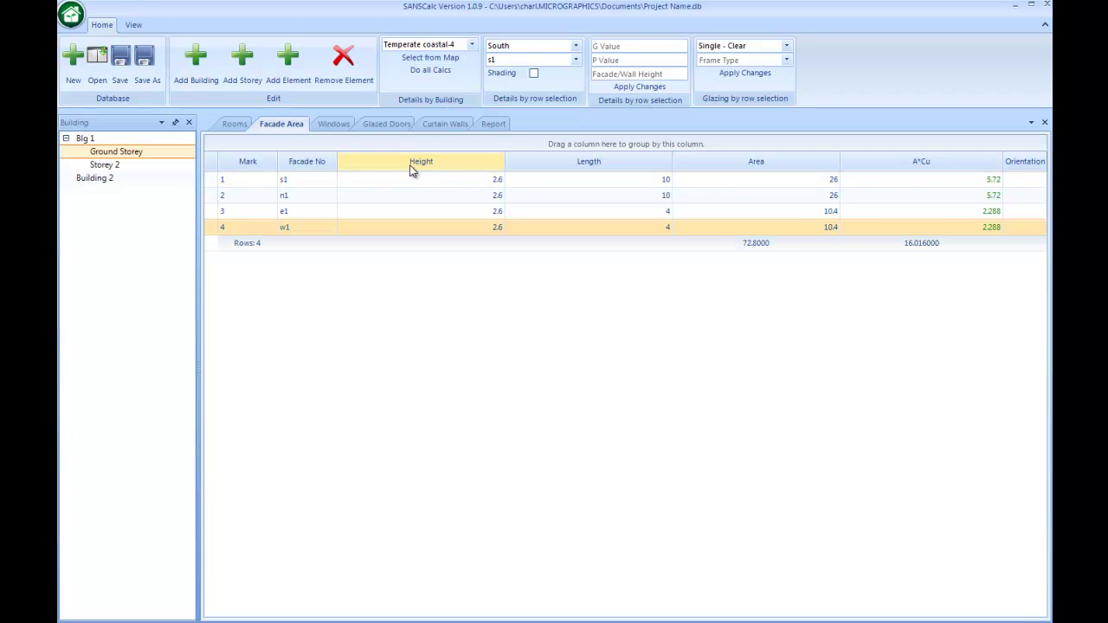
- Assign the existing Ground Storey window w1 to facade s1
left_click(331, 125)
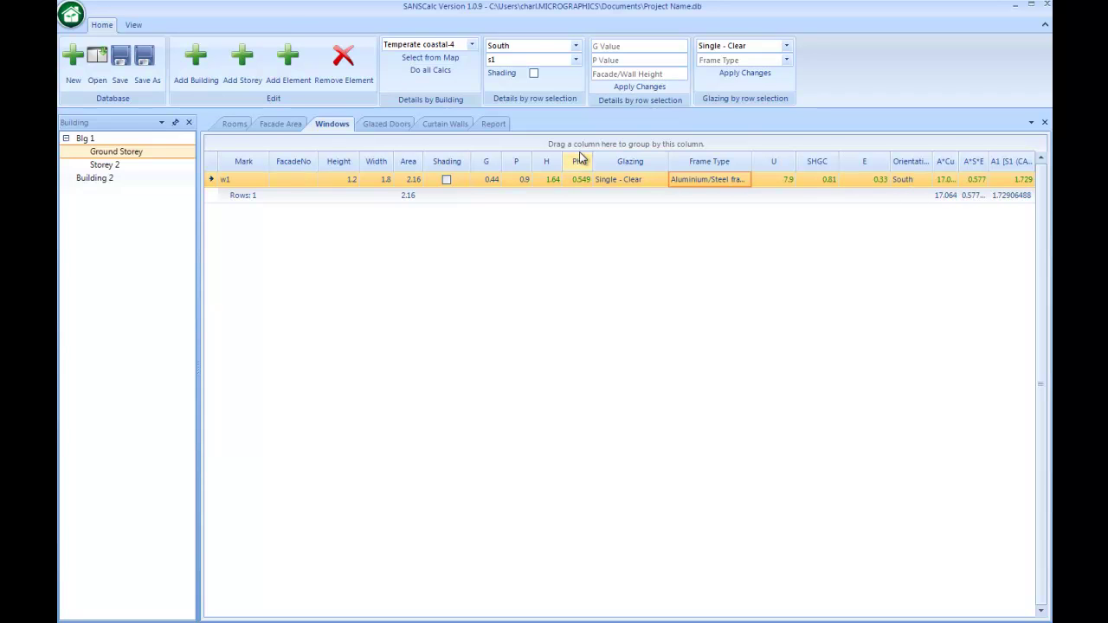
left_click(576, 59)
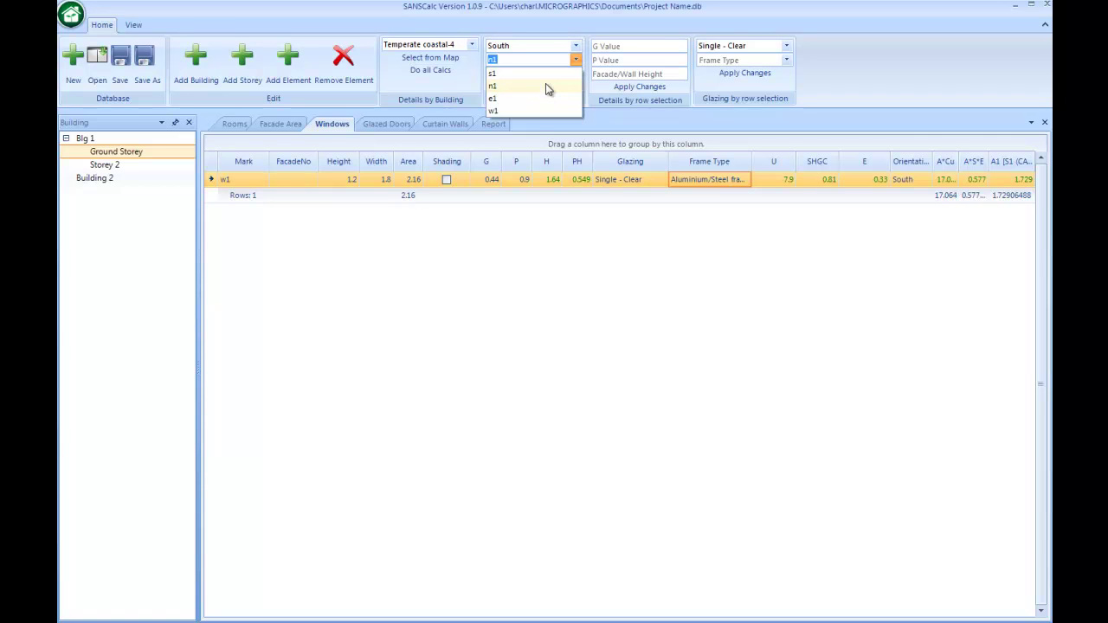
left_click(550, 75)
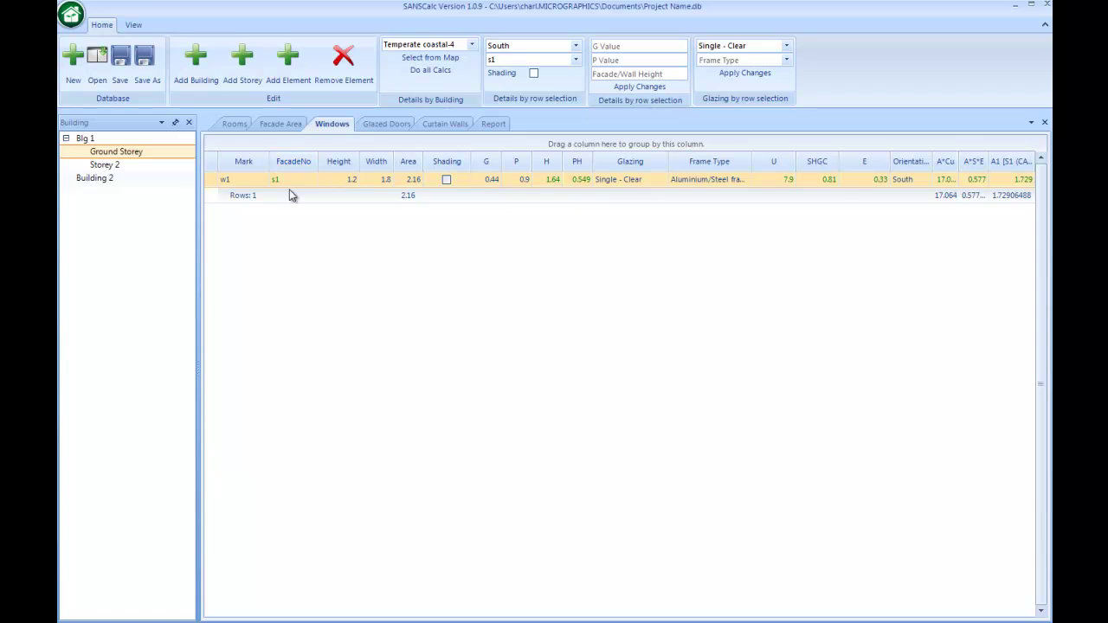
- Add a second Ground Storey window marked w1, with North orientation and facade number n1
left_click(279, 64)
left_click(236, 195)
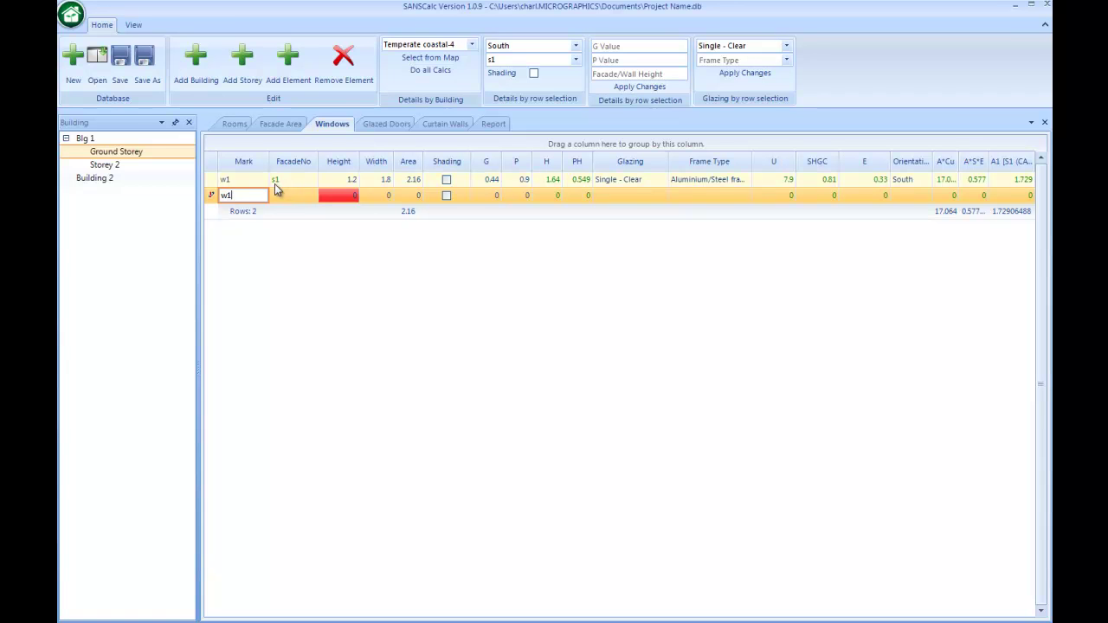
left_click(576, 45)
left_click(559, 59)
left_click(576, 59)
left_click(532, 85)
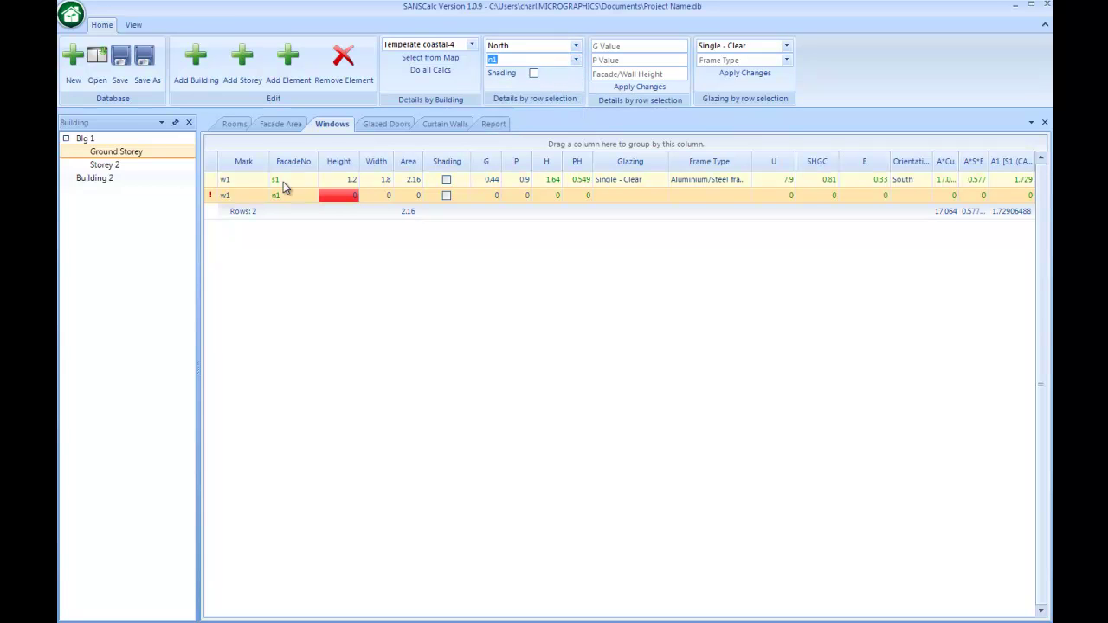
- Give the n1 window a height of 1.2, width of 1.8, G value of 0.44 and P value of 0.9
left_click(344, 199)
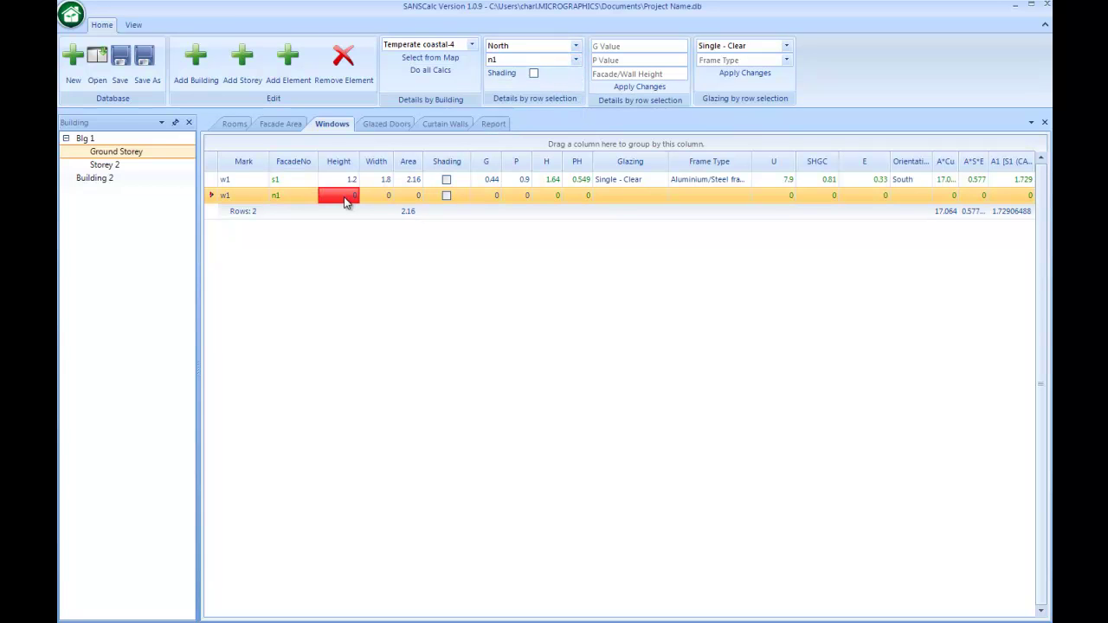
left_click(338, 199)
type("1.2")
left_click(377, 194)
type("1.8")
left_click(474, 195)
type("0.44")
left_click(519, 198)
type("0.9")
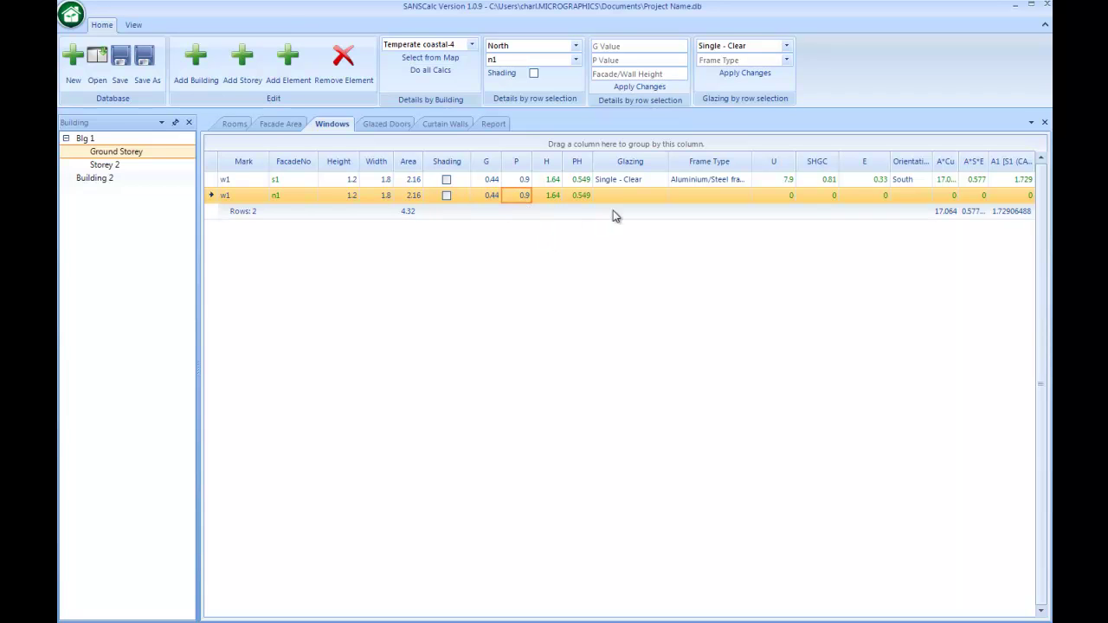
- Set the n1 window's glazing to Single - Clear with an Aluminium/Steel frame, and save the project
left_click(658, 199)
left_click(655, 211)
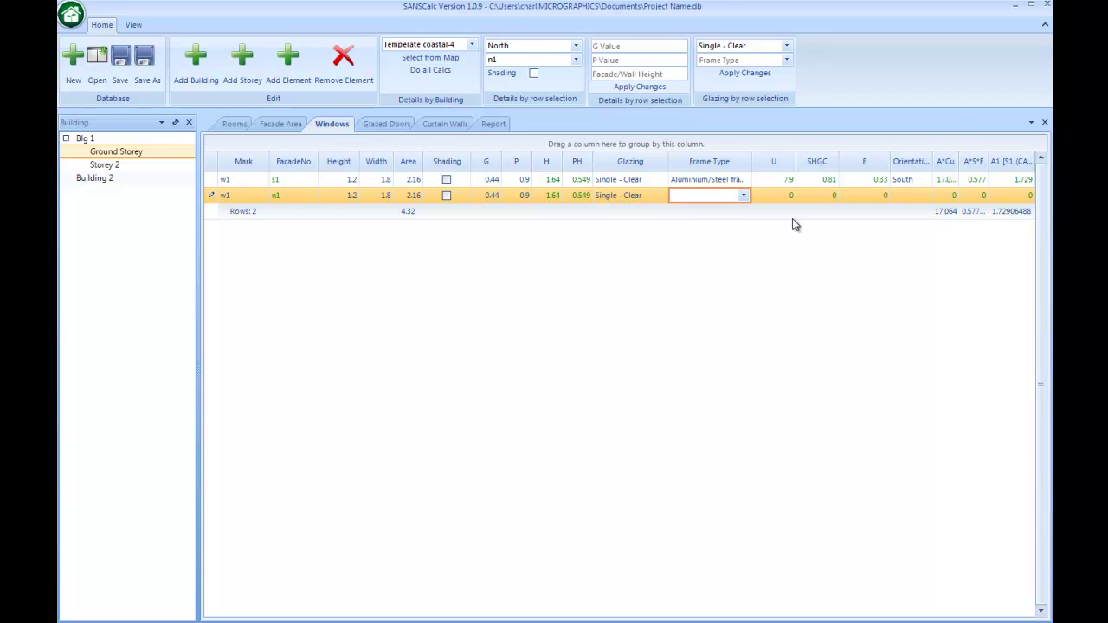
left_click(740, 198)
left_click(692, 213)
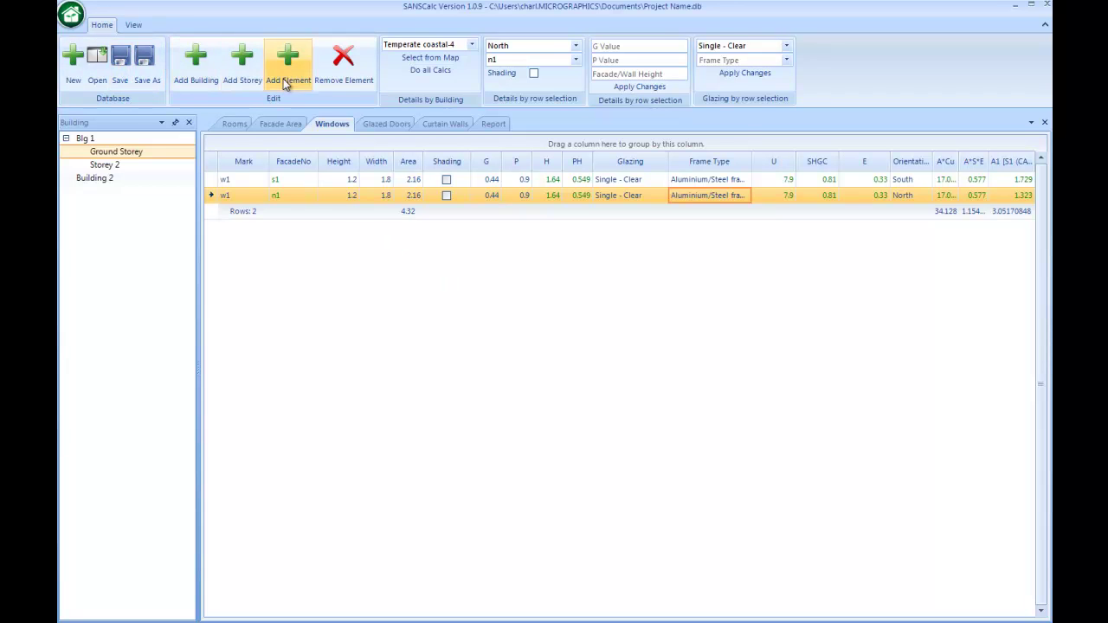
left_click(120, 69)
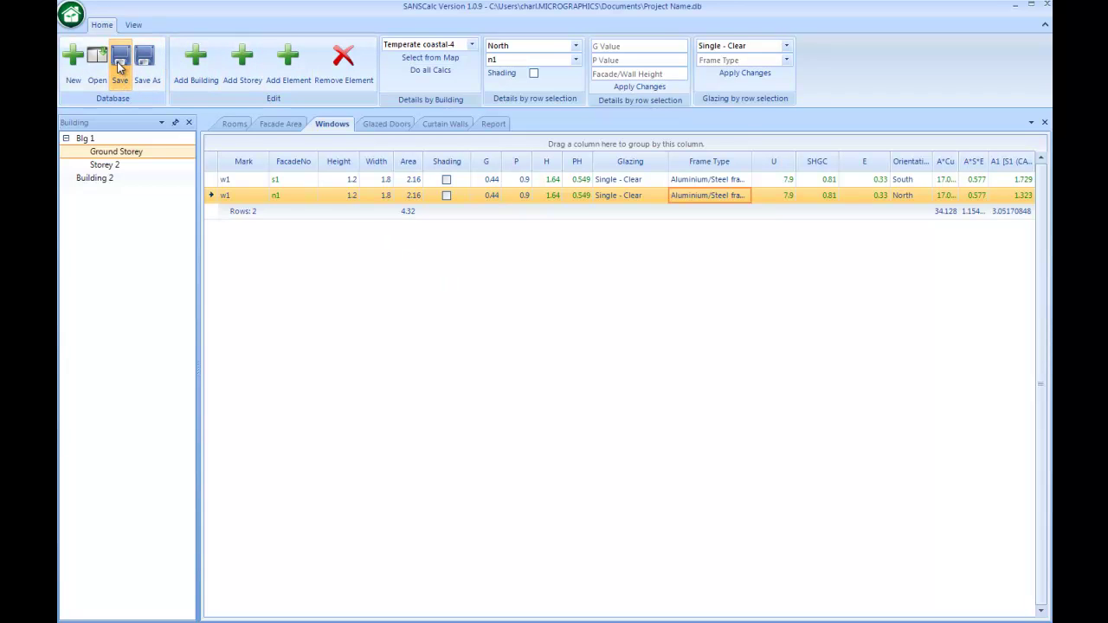
- Preview the report for Blg 1 and examine the Ground Storey's mechanical ventilation compliance by facade
left_click(491, 125)
left_click(405, 153)
left_click(393, 175)
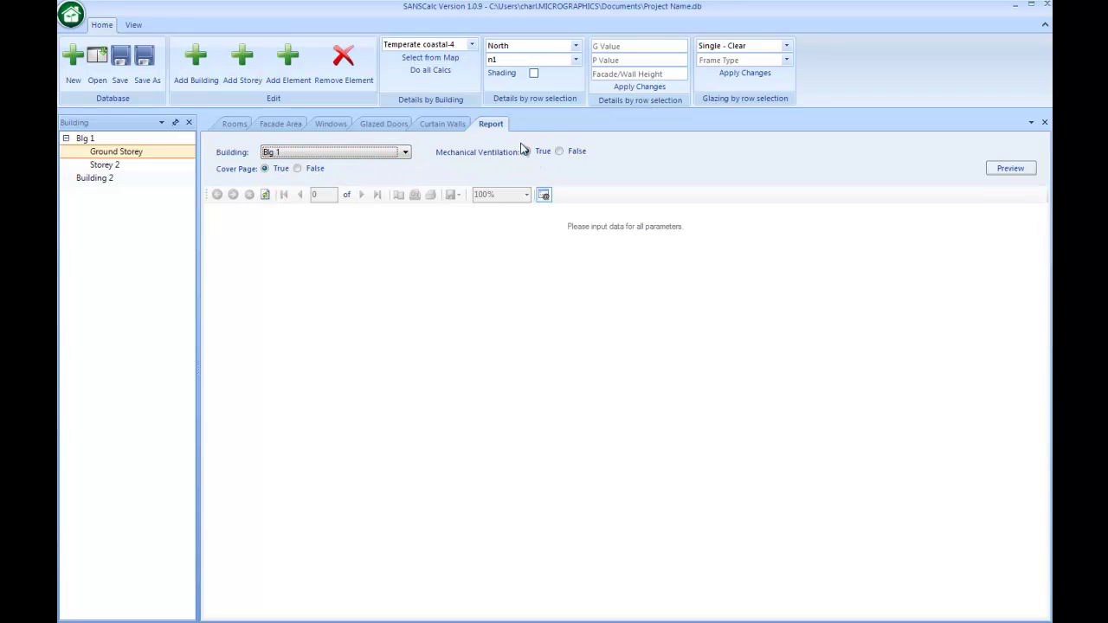
left_click(1009, 170)
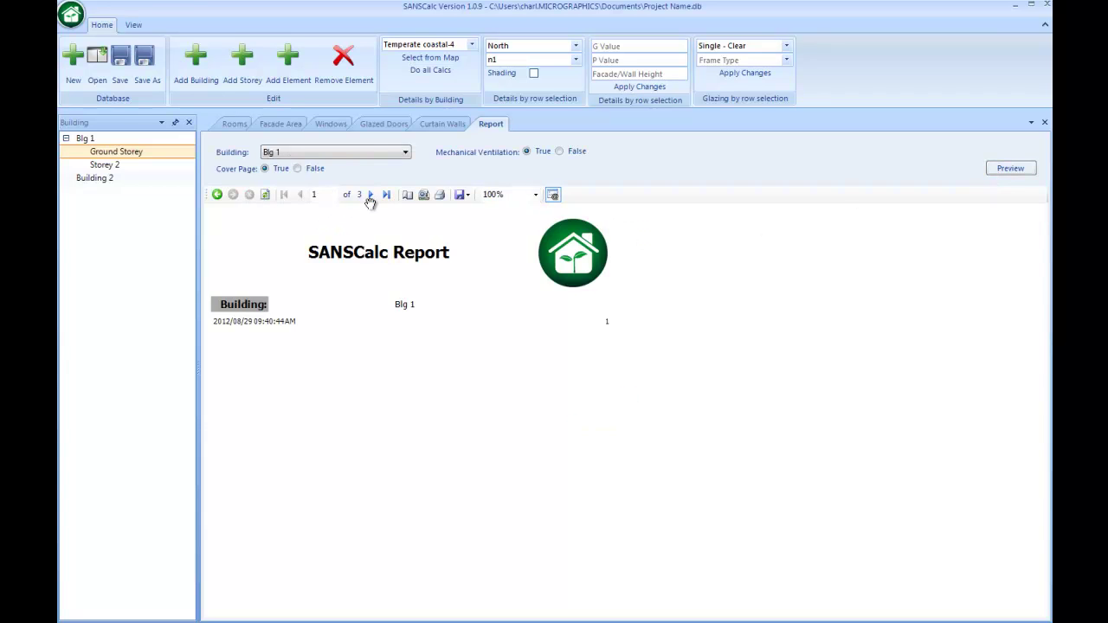
left_click(371, 197)
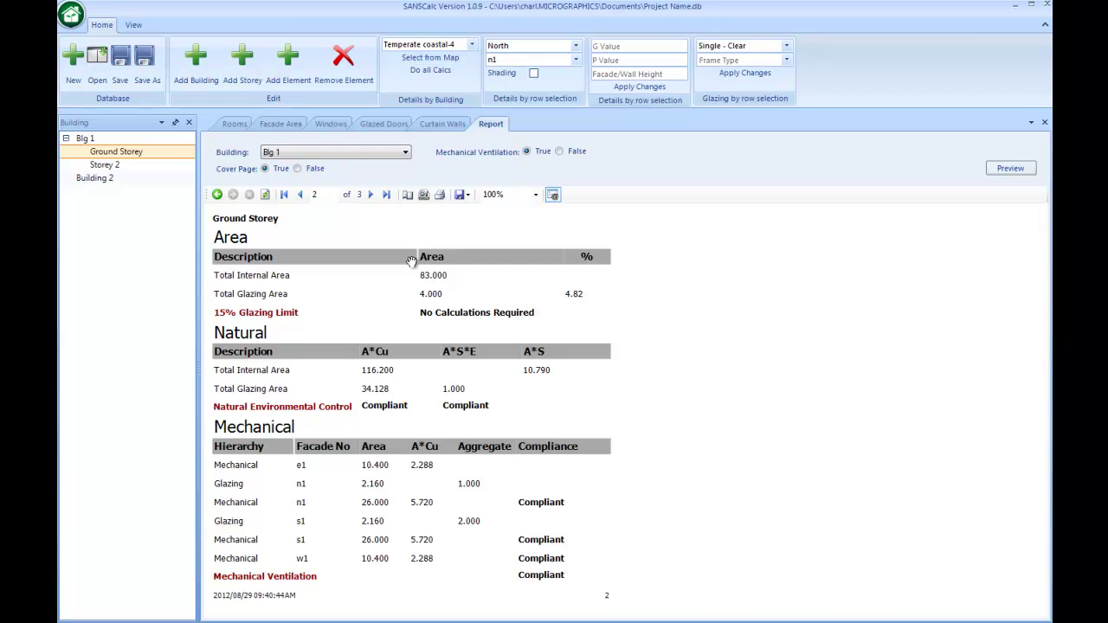
- Return to the Ground Storey's window list
left_click(333, 124)
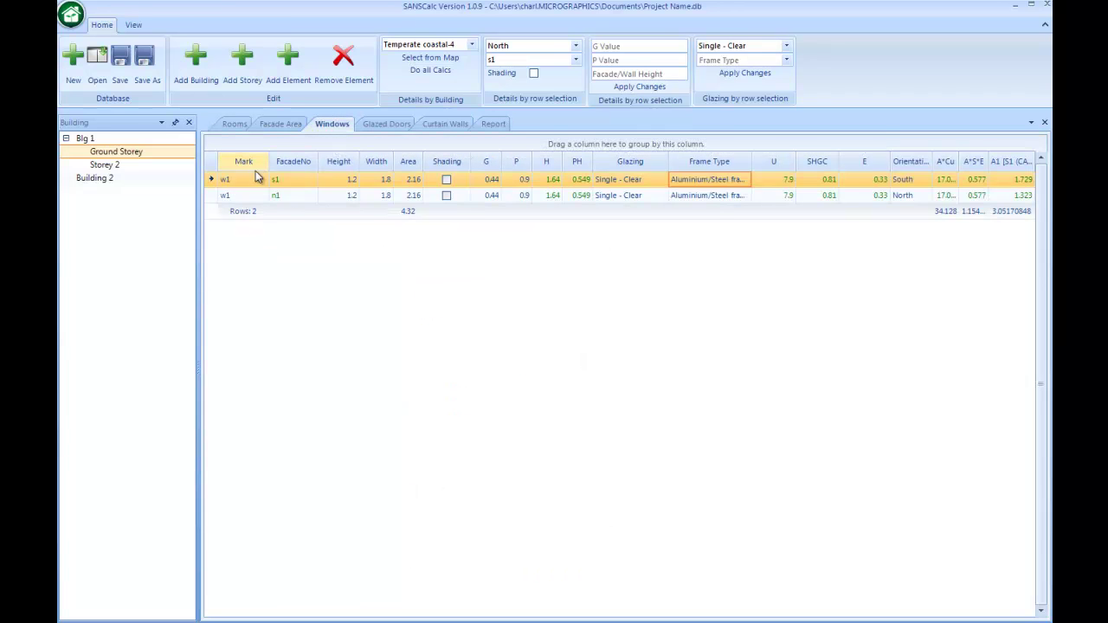